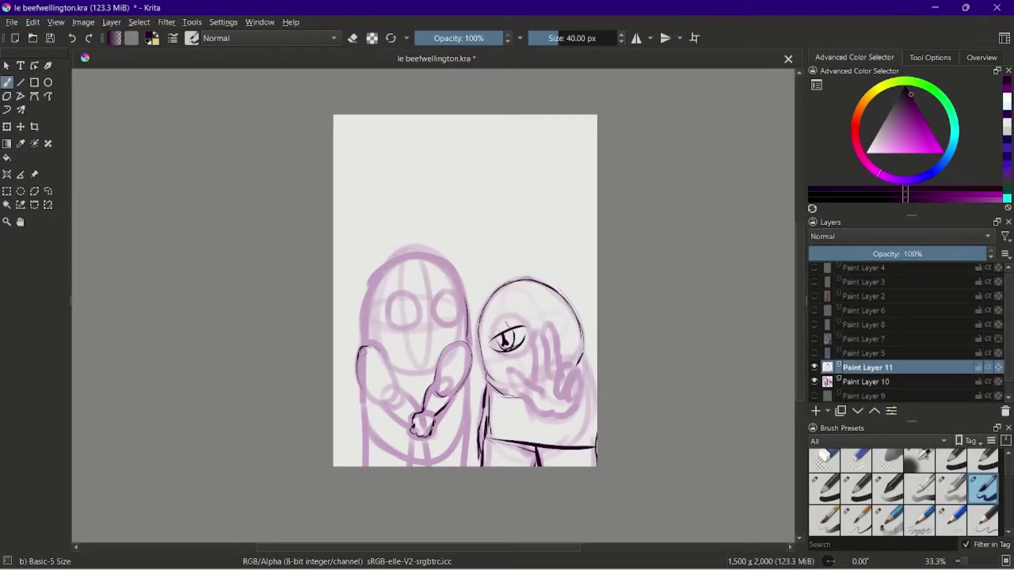
Step: Ink the taller figure's folded forearm down to the clasped hands and the curved outline of its head
drag(363, 390, 382, 402)
mouse_move(381, 349)
mouse_down()
mouse_move(412, 418)
mouse_move(418, 409)
mouse_up()
drag(390, 378, 417, 409)
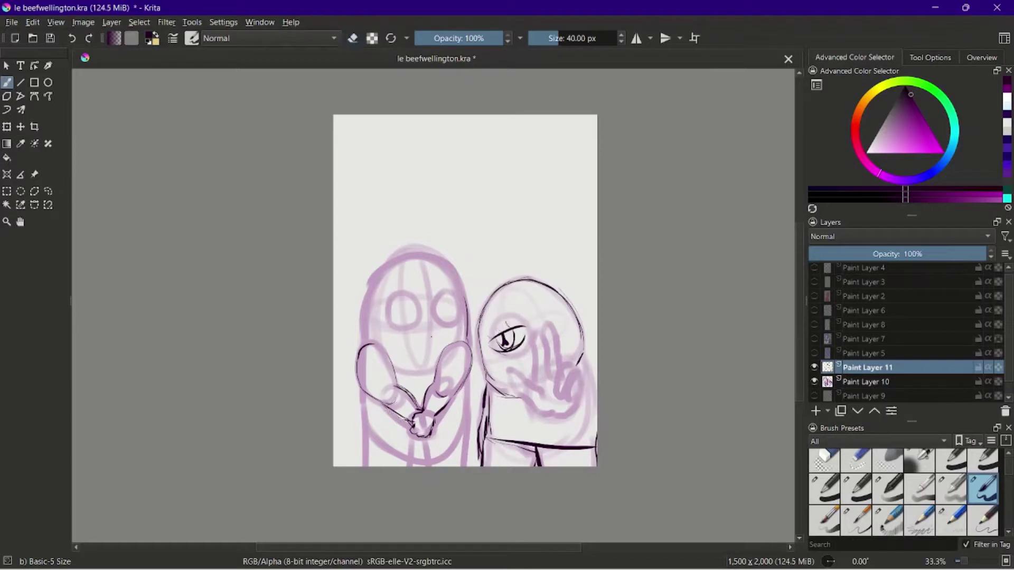
mouse_move(363, 336)
mouse_down()
mouse_move(371, 282)
mouse_move(438, 258)
mouse_up()
key(ctrl+z)
mouse_move(368, 295)
mouse_down()
mouse_move(447, 267)
mouse_move(467, 312)
mouse_up()
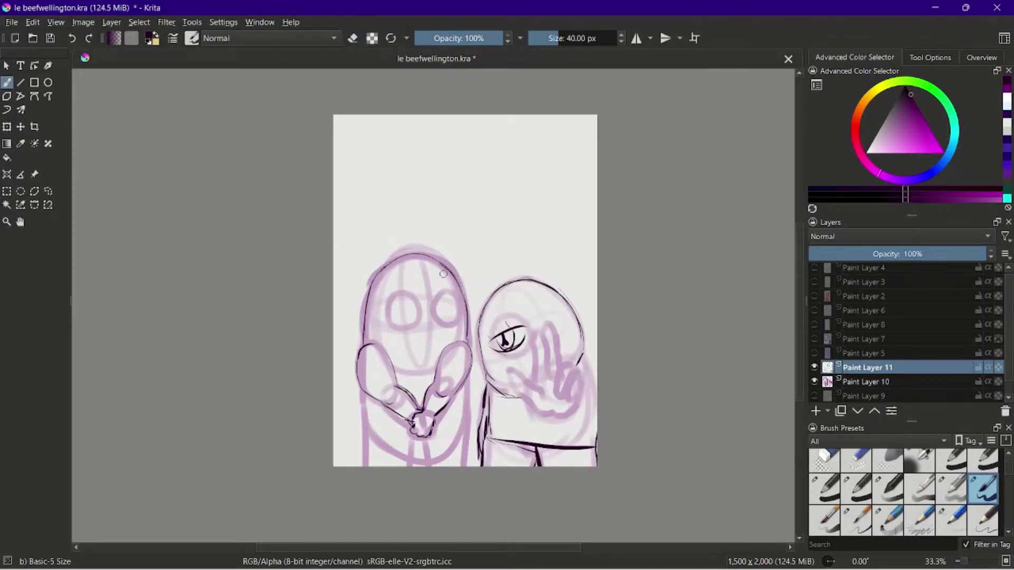
Step: Mirror the canvas view and draw the taller figure's eyes with lids and pupils
key(m)
mouse_move(402, 298)
mouse_down()
mouse_move(484, 272)
mouse_move(510, 320)
mouse_up()
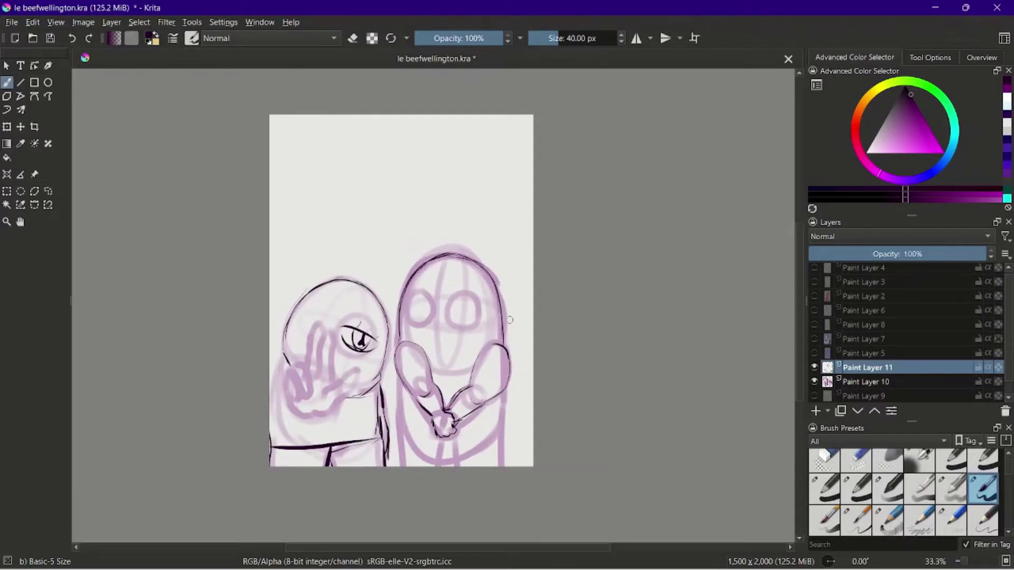
drag(406, 306, 473, 312)
key(e)
key(e)
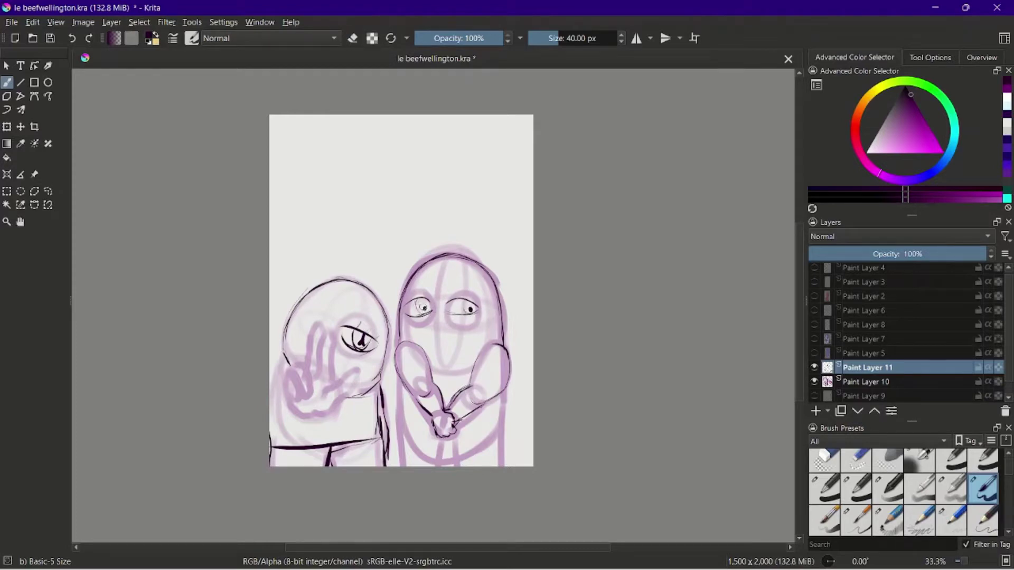
key(ctrl+z)
key(ctrl+z)
Step: Unmirror the view and draw the taller figure's eyebrows and the ear of the shorter figure
key(m)
drag(441, 292, 454, 290)
drag(404, 291, 420, 293)
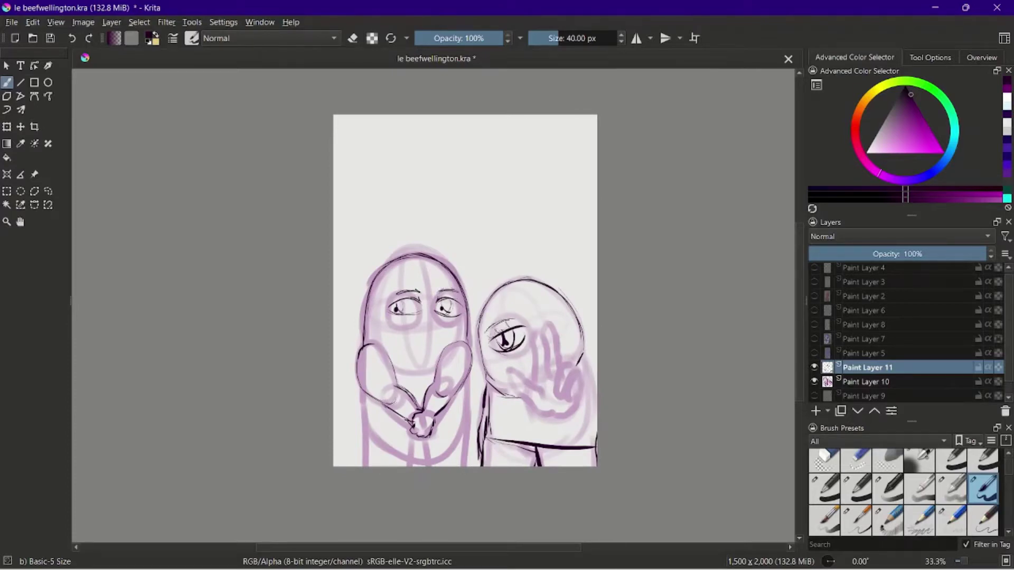
key(e)
key(e)
mouse_move(563, 308)
mouse_down()
mouse_move(570, 339)
mouse_move(561, 324)
mouse_up()
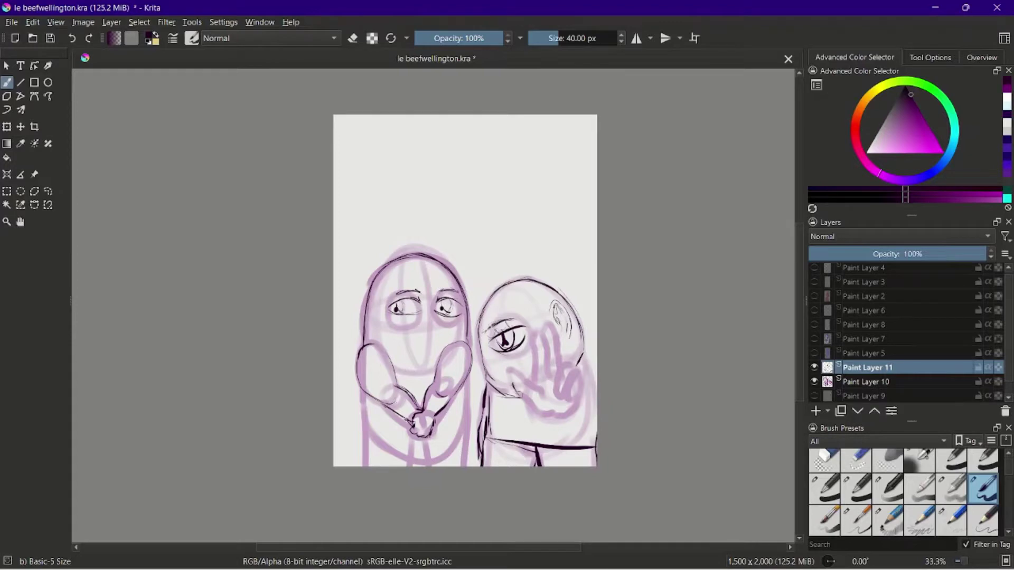
Step: Ink the shorter figure's raised hand over the sketch, with its thumb, palm, two extended fingers and curled fingers
mouse_move(528, 380)
mouse_down()
mouse_move(544, 399)
mouse_move(507, 369)
mouse_up()
key(ctrl+z)
key(ctrl+z)
mouse_move(539, 415)
mouse_down()
mouse_move(514, 390)
mouse_move(537, 407)
mouse_move(538, 388)
mouse_move(549, 411)
mouse_move(573, 396)
mouse_up()
key(ctrl+z)
key(ctrl+z)
mouse_move(577, 370)
mouse_down()
mouse_move(559, 380)
mouse_move(570, 401)
mouse_move(565, 364)
mouse_up()
key(ctrl+z)
drag(561, 366, 553, 334)
key(ctrl+z)
mouse_move(532, 381)
mouse_down()
mouse_move(533, 355)
mouse_move(547, 381)
mouse_move(553, 329)
mouse_move(540, 336)
mouse_move(552, 332)
mouse_move(557, 371)
mouse_up()
key(e)
key(e)
key(e)
key(e)
key(e)
key(e)
key(e)
key(e)
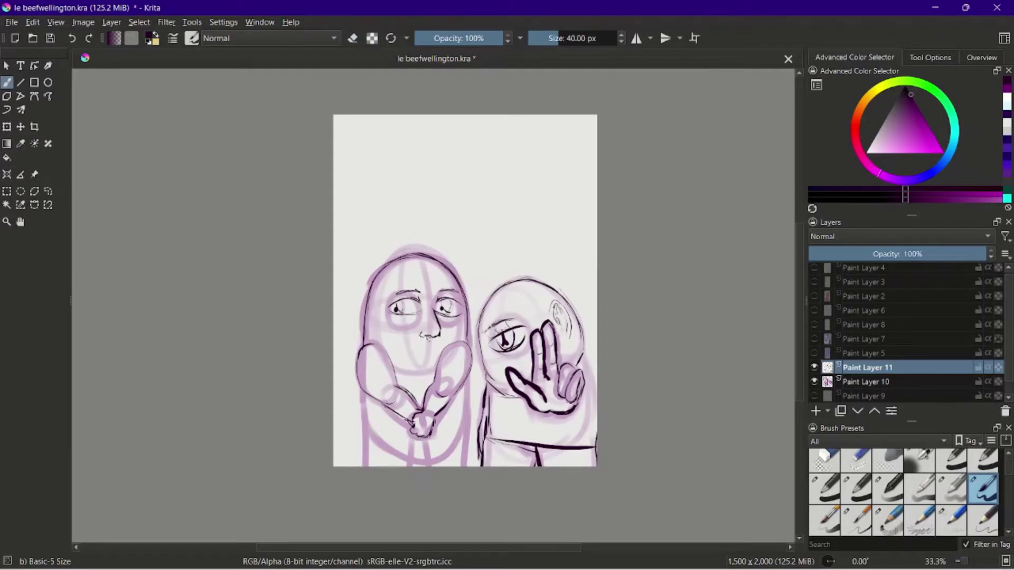
Step: Shade the taller figure's nose and draw its closed lips
drag(428, 340, 432, 336)
key(ctrl+z)
drag(413, 350, 428, 351)
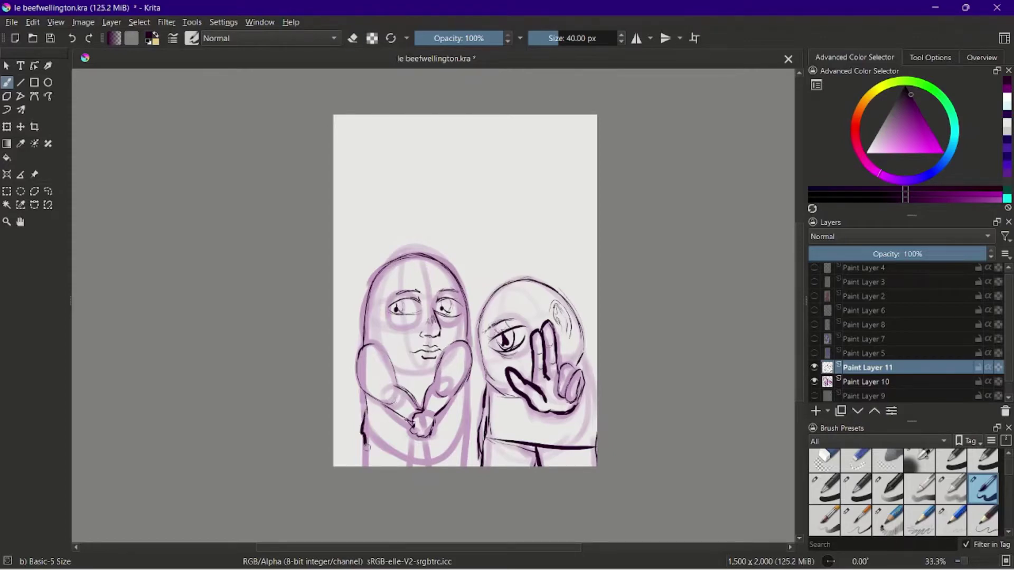
Step: Ink the outer side of the taller figure's torso and the short lines below its clasped hands
drag(364, 393, 362, 466)
drag(413, 437, 412, 466)
key(ctrl+z)
mouse_move(424, 447)
mouse_down()
mouse_move(425, 460)
mouse_move(431, 442)
mouse_up()
drag(424, 445, 423, 457)
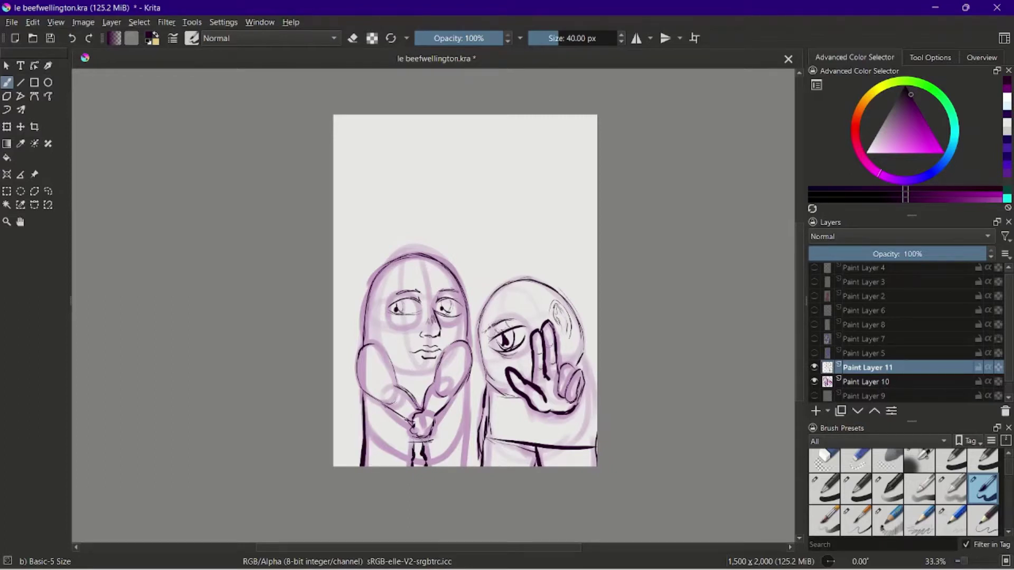
Step: Draw the taller figure's jawline and ink the torso side facing the shorter figure
mouse_move(368, 331)
mouse_down()
mouse_move(436, 371)
mouse_move(469, 337)
mouse_up()
mouse_move(468, 374)
mouse_down()
mouse_move(471, 464)
mouse_move(457, 458)
mouse_up()
key(ctrl+z)
key(e)
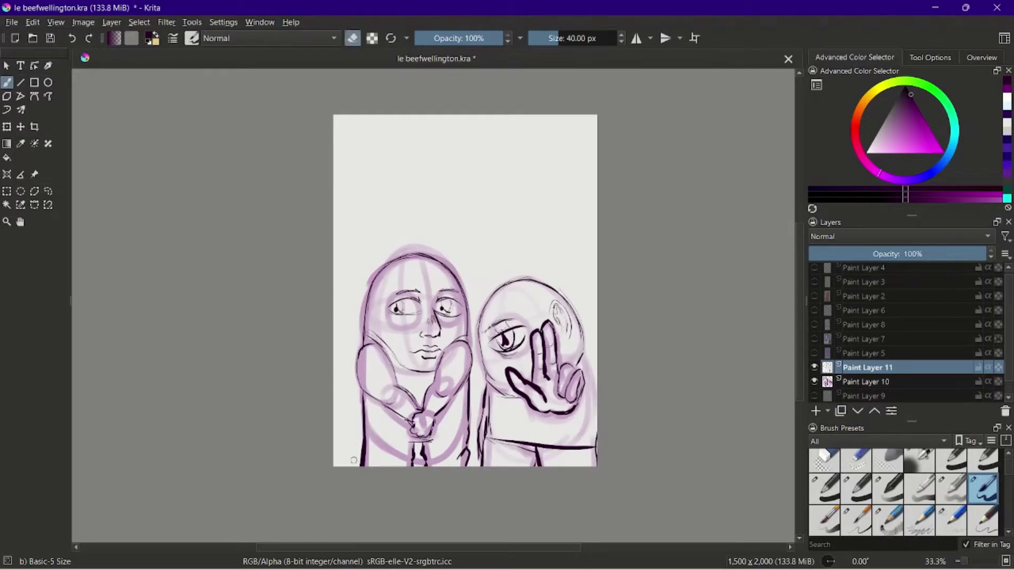
key(e)
Step: Add clothing creases near the taller figure's lower side and draw a beaded bracelet at its forearm
mouse_move(361, 465)
mouse_down()
mouse_move(361, 438)
mouse_move(371, 446)
mouse_up()
drag(361, 434, 372, 456)
key(ctrl+z)
mouse_move(369, 408)
mouse_down()
mouse_move(390, 411)
mouse_move(360, 421)
mouse_up()
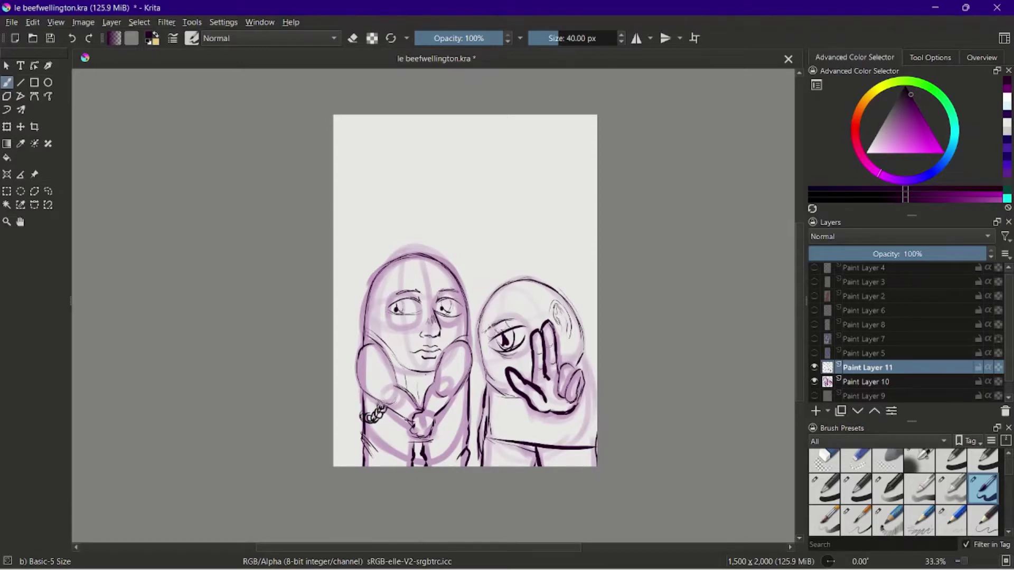
Step: Hatch the taller figure's neck and draw a heart-and-arrow tattoo with lettering on its arm
drag(423, 376, 420, 404)
mouse_move(409, 372)
mouse_down()
mouse_move(404, 388)
mouse_move(372, 368)
mouse_up()
mouse_move(367, 376)
mouse_down()
mouse_move(369, 388)
mouse_move(376, 375)
mouse_move(383, 386)
mouse_up()
drag(380, 373, 382, 386)
Step: Mirror the view and rework the shorter figure's mouth beside the thumb
key(m)
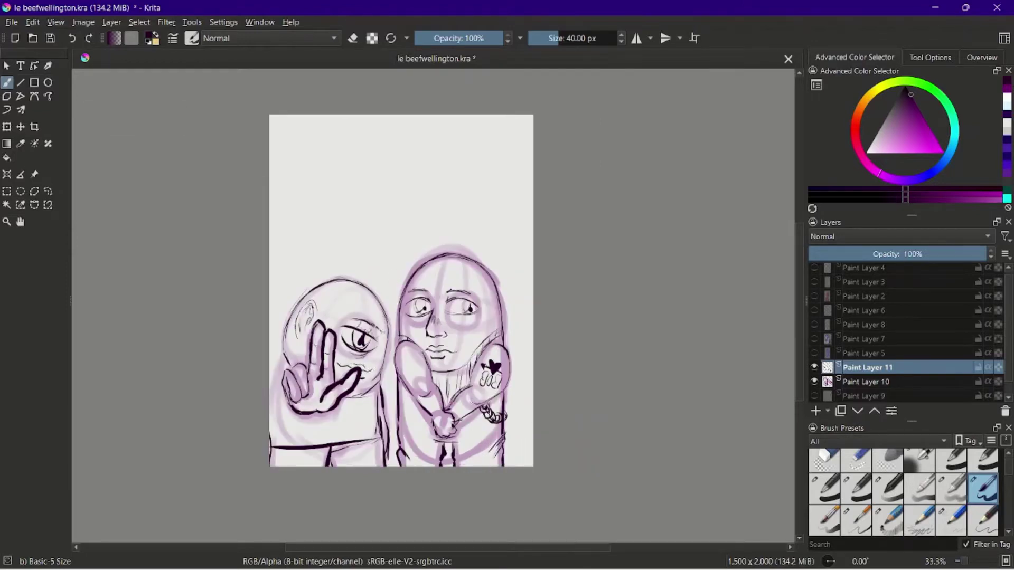
key(ctrl+z)
key(ctrl+z)
drag(338, 366, 351, 373)
key(ctrl+z)
key(ctrl+z)
key(ctrl+shift+z)
key(ctrl+z)
drag(376, 363, 379, 371)
key(ctrl+z)
Step: Draw the taller figure's hairline with hatched sides and its ear, erasing the head line that crosses the ear
mouse_move(426, 264)
mouse_down()
mouse_move(462, 258)
mouse_move(482, 270)
mouse_up()
drag(429, 261, 480, 274)
drag(499, 310, 482, 290)
mouse_move(492, 301)
mouse_down()
mouse_move(510, 315)
mouse_move(503, 326)
mouse_move(501, 310)
mouse_up()
key(ctrl+z)
key(e)
drag(502, 310, 497, 300)
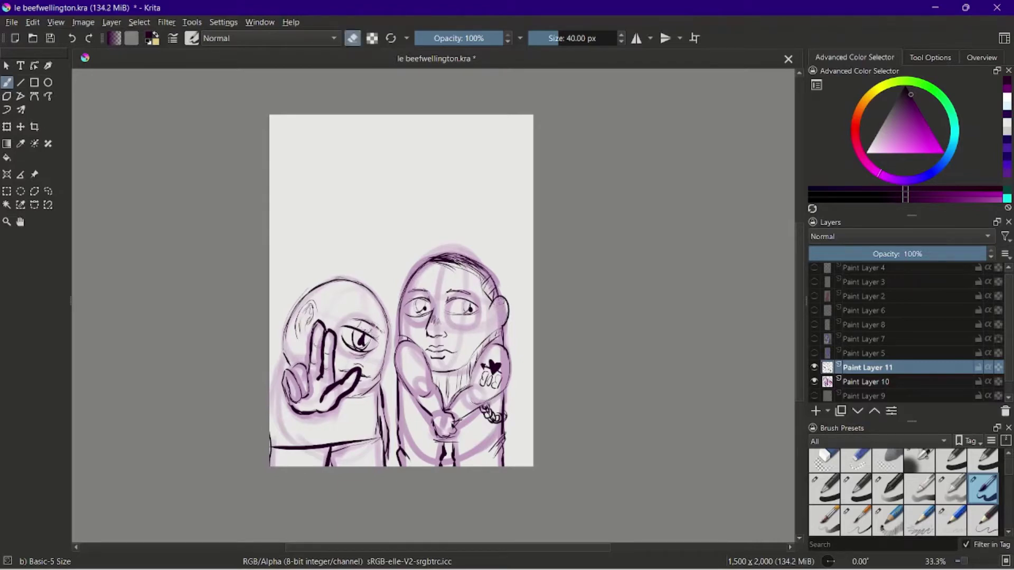
key(e)
Step: Draw hair strands on the shorter figure's head and outline the sleeve behind its raised hand
mouse_move(338, 288)
mouse_down()
mouse_move(361, 283)
mouse_move(383, 303)
mouse_move(372, 283)
mouse_move(376, 293)
mouse_up()
drag(335, 301, 355, 280)
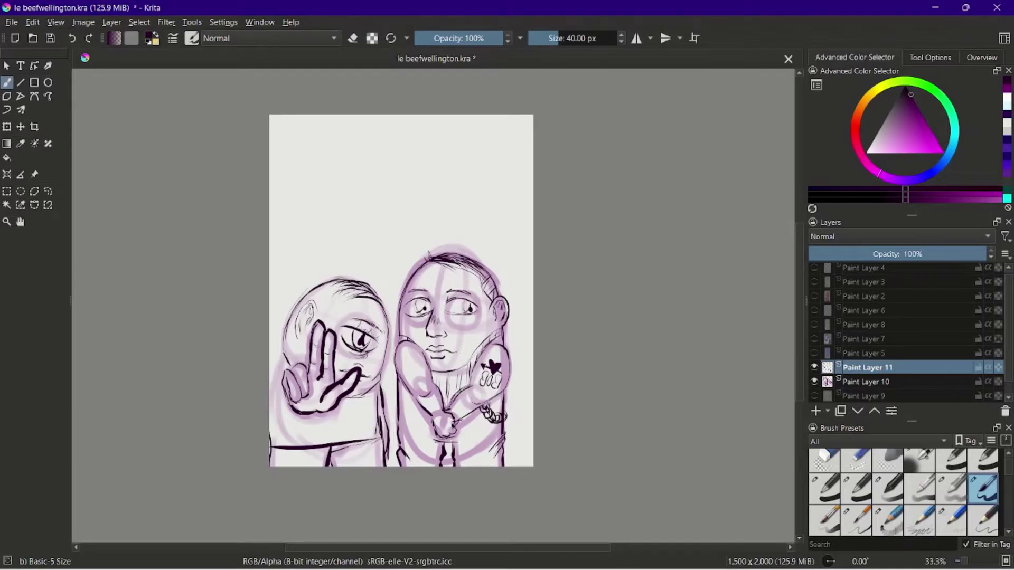
mouse_move(283, 333)
mouse_down()
mouse_move(270, 345)
mouse_move(305, 355)
mouse_up()
key(ctrl+z)
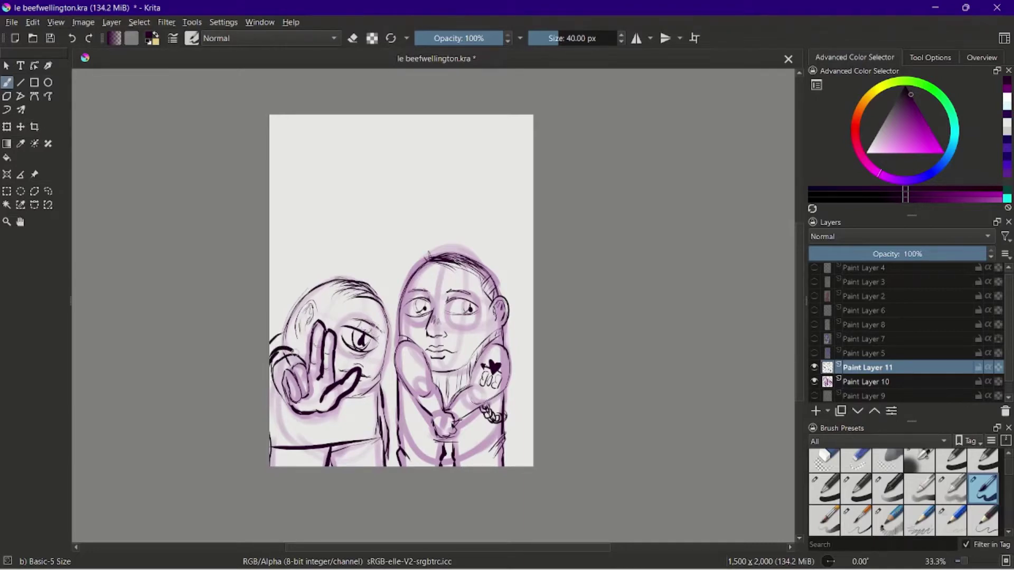
Step: Draw the shorter figure's jacket front with hanging drawstrings and a small teardrop zipper pull under the collar
key(e)
key(e)
drag(308, 411, 283, 429)
key(ctrl+z)
drag(340, 411, 332, 442)
key(ctrl+z)
drag(327, 410, 323, 443)
key(ctrl+z)
mouse_move(348, 400)
mouse_down()
mouse_move(350, 438)
mouse_move(322, 428)
mouse_up()
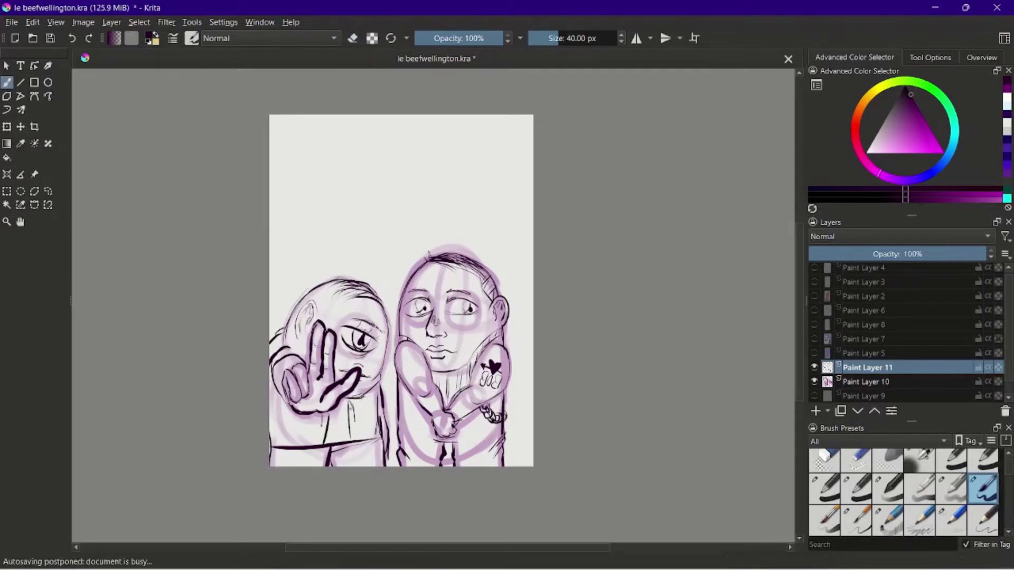
scroll(325, 453, up, 6)
drag(491, 192, 355, 483)
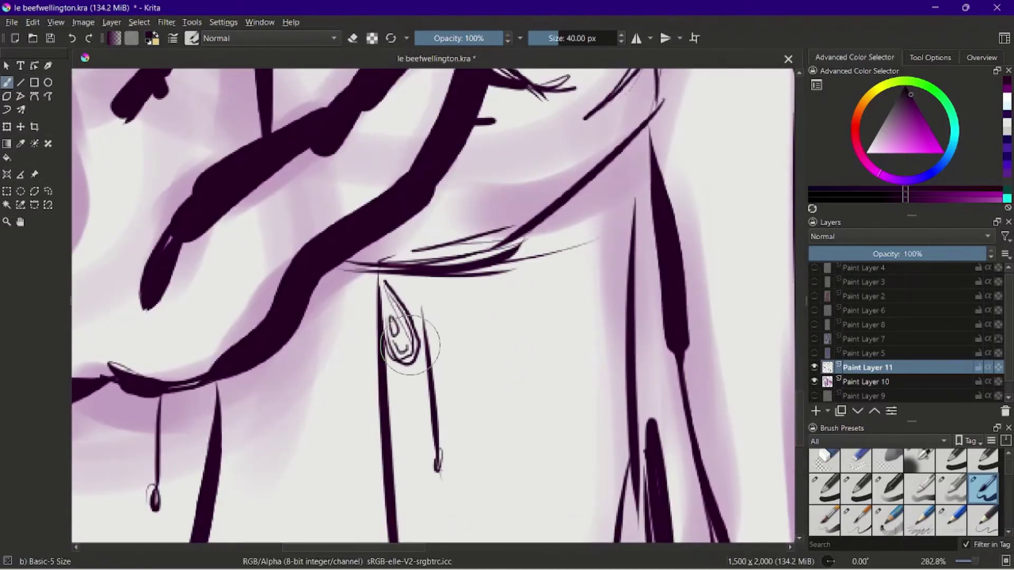
Step: Refine the hem line at the side of the shorter figure's jacket
scroll(417, 369, down, 6)
drag(442, 429, 455, 421)
key(e)
mouse_move(452, 410)
mouse_down()
mouse_move(449, 355)
mouse_move(454, 391)
mouse_move(435, 406)
mouse_up()
key(e)
key(ctrl+z)
Step: Ink the full contour of the shorter figure's sleeve below the raised hand
drag(302, 381, 291, 420)
key(e)
key(e)
mouse_move(289, 343)
mouse_down()
mouse_move(289, 381)
mouse_move(313, 417)
mouse_up()
mouse_move(368, 432)
mouse_down()
mouse_move(292, 436)
mouse_move(323, 454)
mouse_move(356, 441)
mouse_up()
key(e)
key(e)
key(e)
key(e)
key(e)
Step: Add fold creases to the front and sleeve of the shorter figure's jacket
mouse_move(451, 420)
mouse_down()
mouse_move(421, 421)
mouse_move(453, 414)
mouse_up()
key(e)
drag(335, 430, 358, 413)
drag(431, 408, 440, 421)
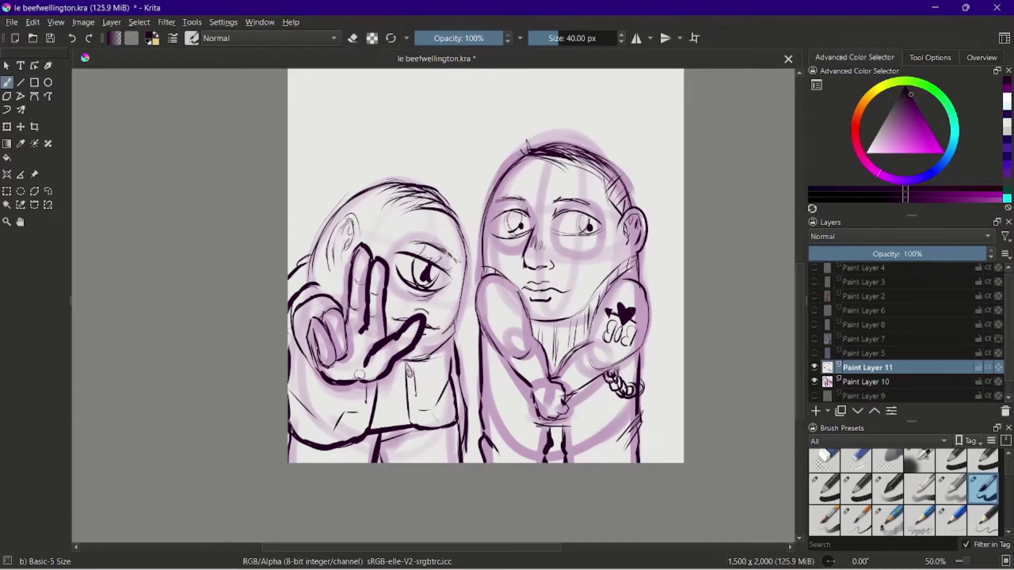
Step: Draw a diamond emblem on the shorter figure's shirt and a crease at the base of its fingers
mouse_move(384, 376)
mouse_down()
mouse_move(396, 392)
mouse_move(390, 406)
mouse_up()
mouse_move(382, 392)
mouse_down()
mouse_move(391, 405)
mouse_move(404, 394)
mouse_move(381, 403)
mouse_up()
drag(392, 405, 391, 417)
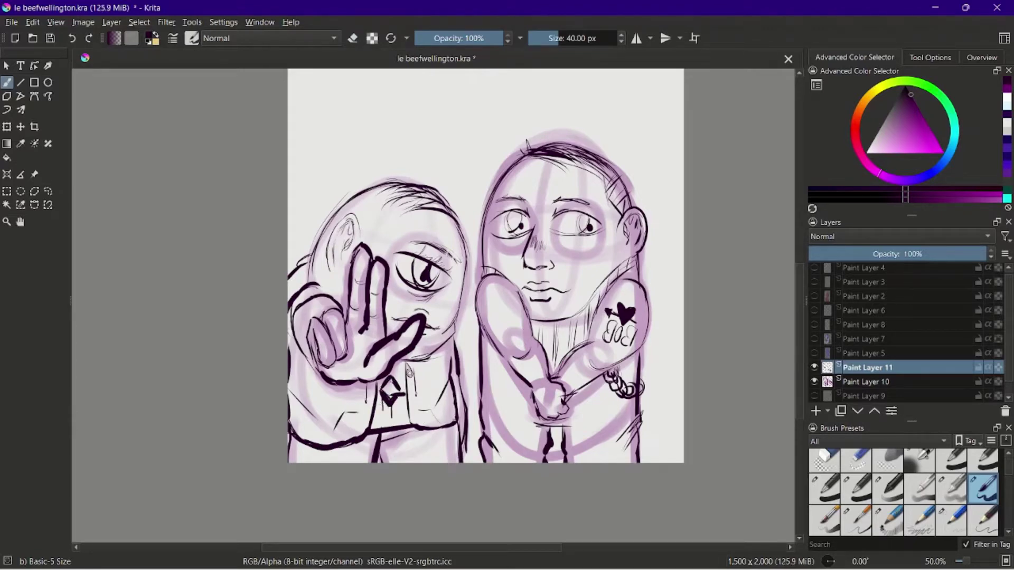
drag(356, 346, 376, 351)
drag(618, 364, 638, 364)
key(ctrl+z)
Step: Hide the rough sketch layer, unmirror the view, and add stubble above the taller figure's lips and beside its ear
click(813, 382)
key(m)
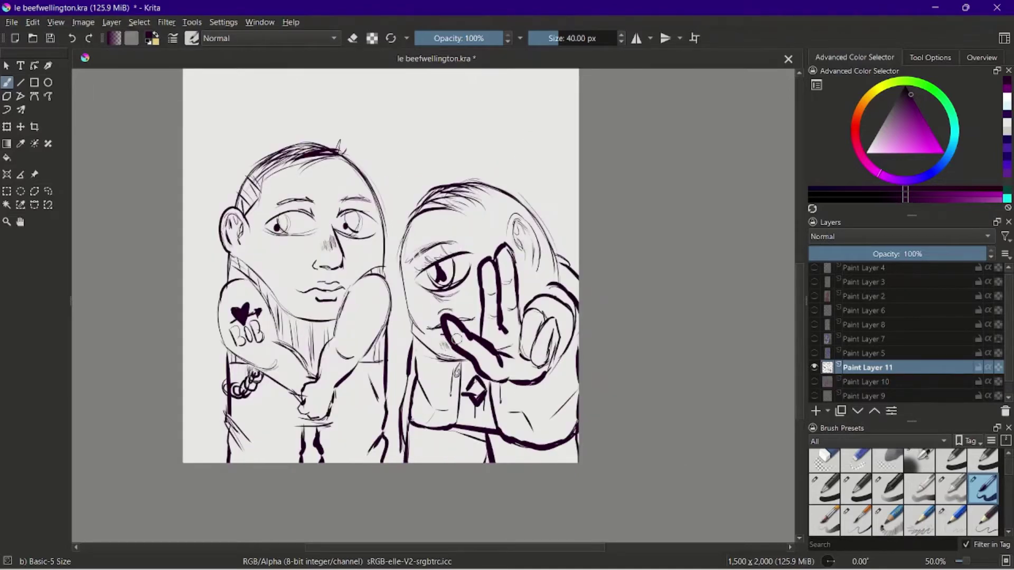
drag(323, 272, 320, 280)
mouse_move(341, 275)
mouse_down()
mouse_move(345, 282)
mouse_move(321, 280)
mouse_up()
drag(334, 274, 338, 280)
drag(252, 214, 249, 226)
Step: Hatch fine hairs on the taller figure's arms and hands with the Pencil-2 brush on a new paint layer
click(816, 411)
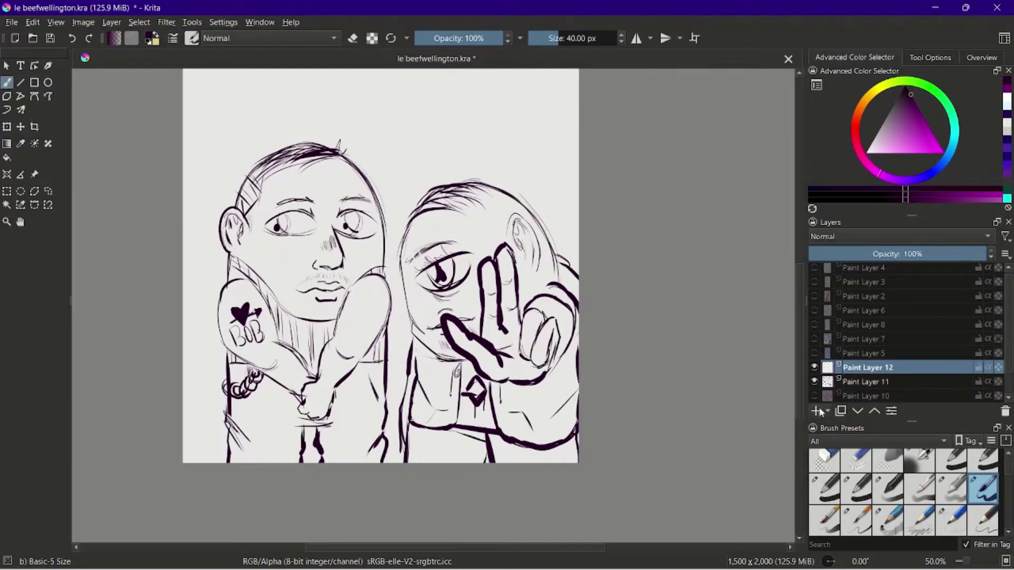
click(983, 520)
drag(360, 330, 367, 321)
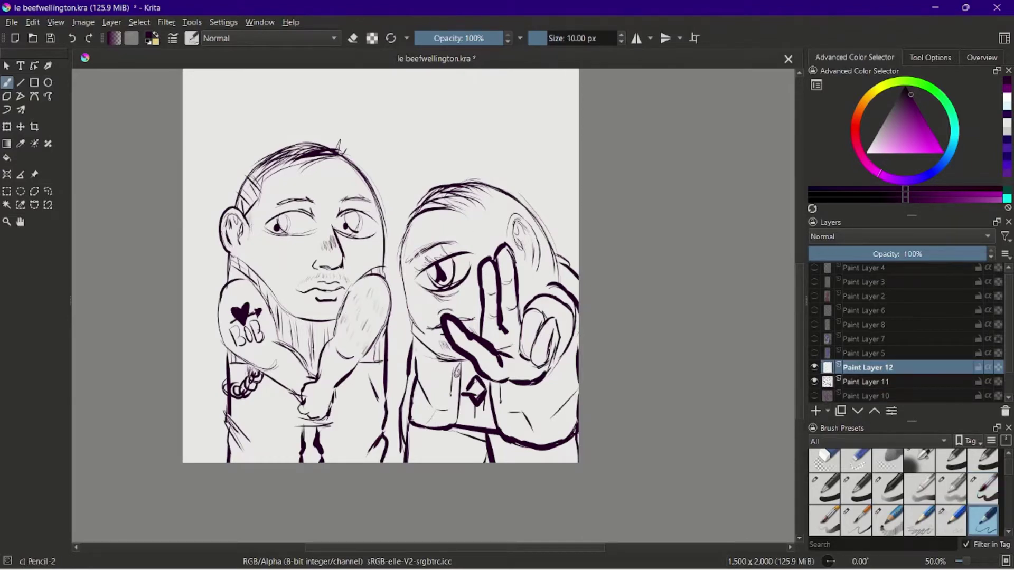
drag(324, 369, 331, 360)
drag(284, 364, 272, 352)
drag(319, 389, 315, 401)
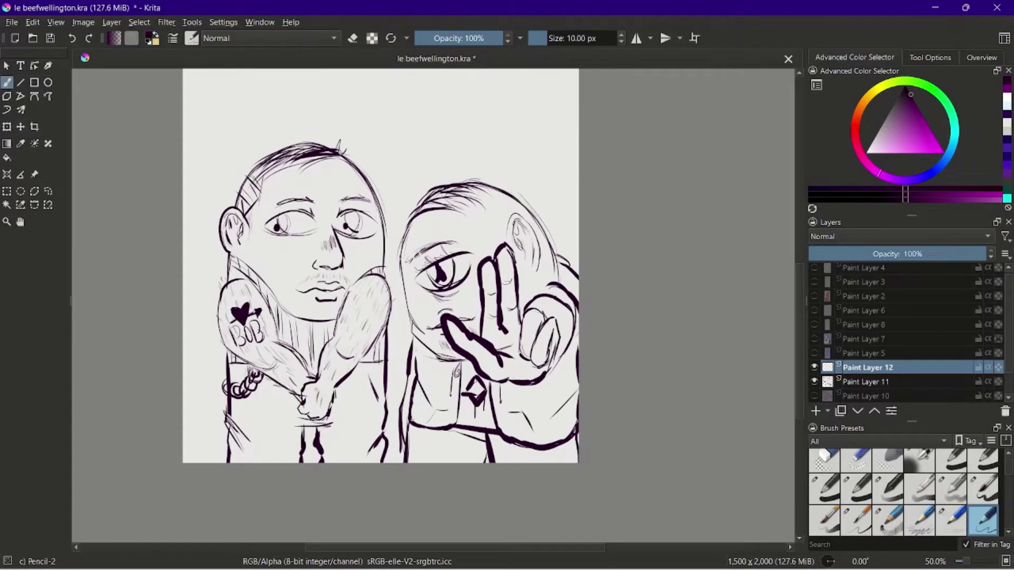
Step: Draw frown lines between the taller figure's eyebrows and fine pencil lines at the shorter figure's cuff
mouse_move(318, 192)
mouse_down()
mouse_move(316, 203)
mouse_move(330, 202)
mouse_move(319, 217)
mouse_up()
key(ctrl+z)
drag(551, 288, 533, 297)
Step: Add a paint layer beneath the line art and select the Basic-5 Size brush
click(853, 382)
click(842, 397)
click(816, 411)
click(857, 490)
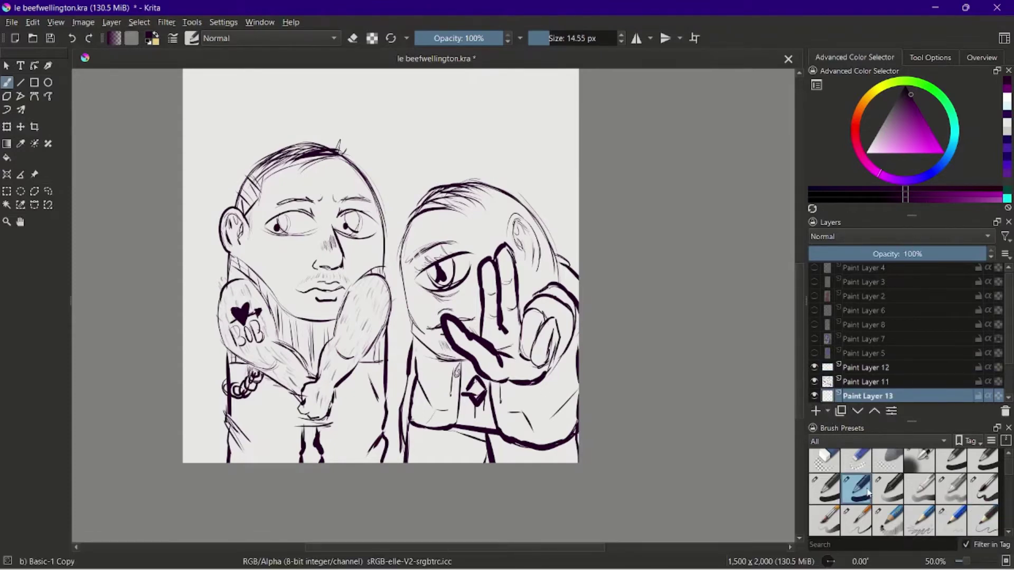
click(982, 489)
Step: Paint the shorter figure's head and raised hand in dark olive yellow, leaving the eye unpainted
click(874, 90)
drag(907, 140, 916, 133)
mouse_move(423, 221)
mouse_down()
mouse_move(407, 261)
mouse_move(408, 301)
mouse_move(420, 338)
mouse_move(448, 356)
mouse_move(418, 255)
mouse_move(444, 196)
mouse_move(509, 200)
mouse_move(538, 232)
mouse_move(552, 283)
mouse_move(523, 318)
mouse_move(515, 243)
mouse_move(481, 274)
mouse_move(464, 325)
mouse_move(433, 298)
mouse_move(476, 259)
mouse_move(456, 208)
mouse_move(502, 211)
mouse_move(539, 264)
mouse_move(489, 218)
mouse_move(501, 267)
mouse_up()
drag(493, 364, 455, 338)
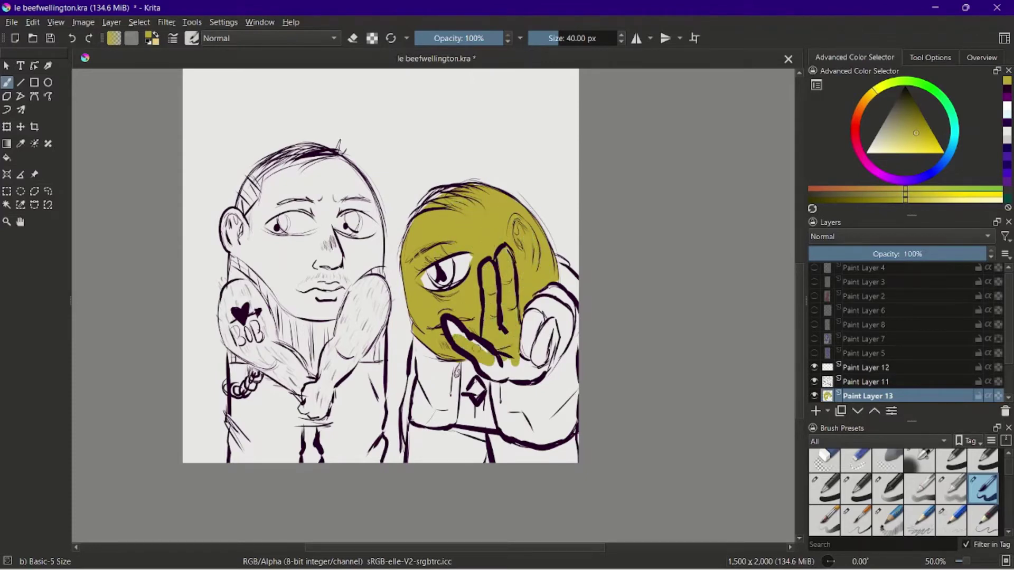
mouse_move(483, 370)
mouse_down()
mouse_move(533, 370)
mouse_move(529, 319)
mouse_move(538, 359)
mouse_up()
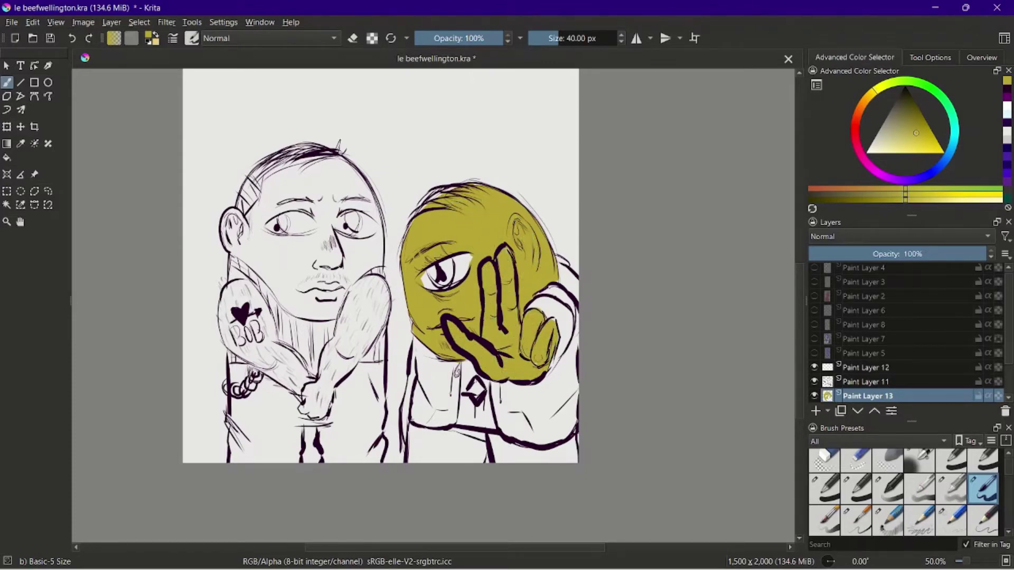
Step: Paint the taller figure's face, ear, arms and hands in a lighter yellow, leaving the eyes unpainted
click(912, 142)
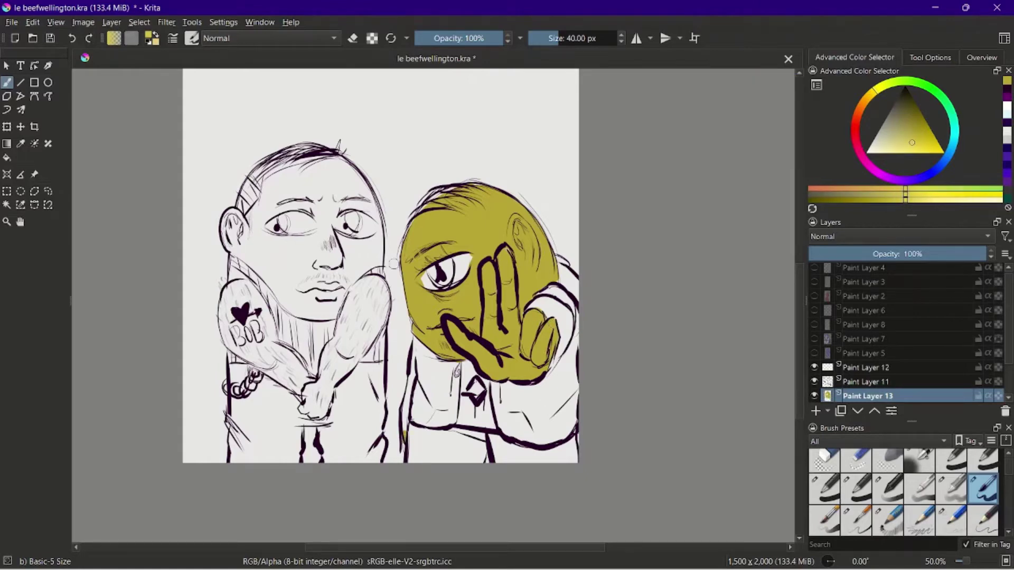
mouse_move(311, 245)
mouse_down()
mouse_move(317, 315)
mouse_move(244, 258)
mouse_move(318, 314)
mouse_move(341, 313)
mouse_move(363, 268)
mouse_move(381, 264)
mouse_move(311, 298)
mouse_move(297, 260)
mouse_move(263, 265)
mouse_move(227, 235)
mouse_move(227, 221)
mouse_move(255, 209)
mouse_move(303, 204)
mouse_move(325, 213)
mouse_move(257, 235)
mouse_move(355, 243)
mouse_move(370, 257)
mouse_move(376, 213)
mouse_move(329, 161)
mouse_move(329, 202)
mouse_move(360, 206)
mouse_move(307, 169)
mouse_up()
key(ctrl+z)
key(ctrl+z)
key(ctrl+z)
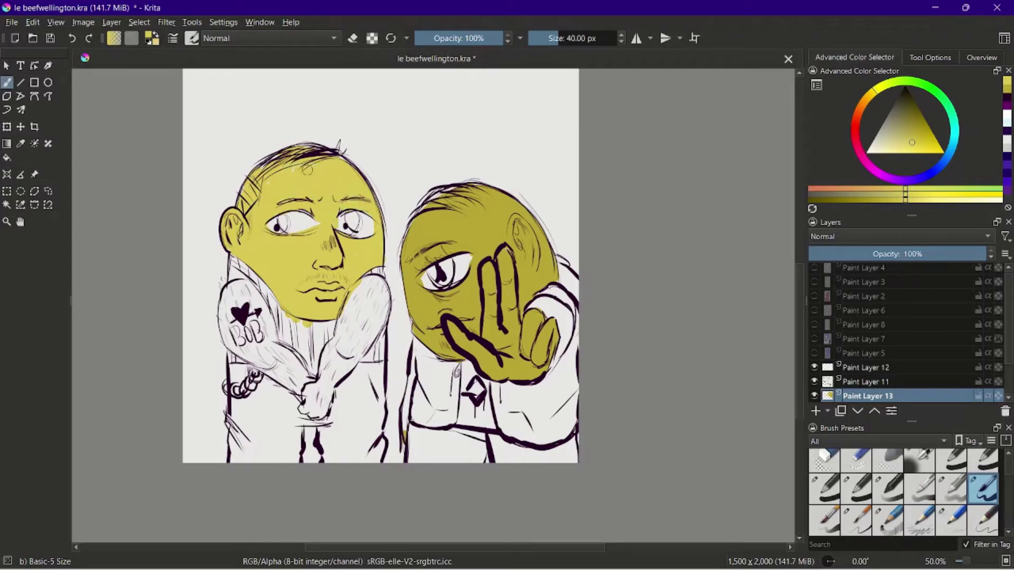
mouse_move(369, 309)
mouse_down()
mouse_move(310, 390)
mouse_move(317, 414)
mouse_move(383, 310)
mouse_move(266, 352)
mouse_move(240, 347)
mouse_move(266, 326)
mouse_move(230, 295)
mouse_move(241, 297)
mouse_move(237, 270)
mouse_up()
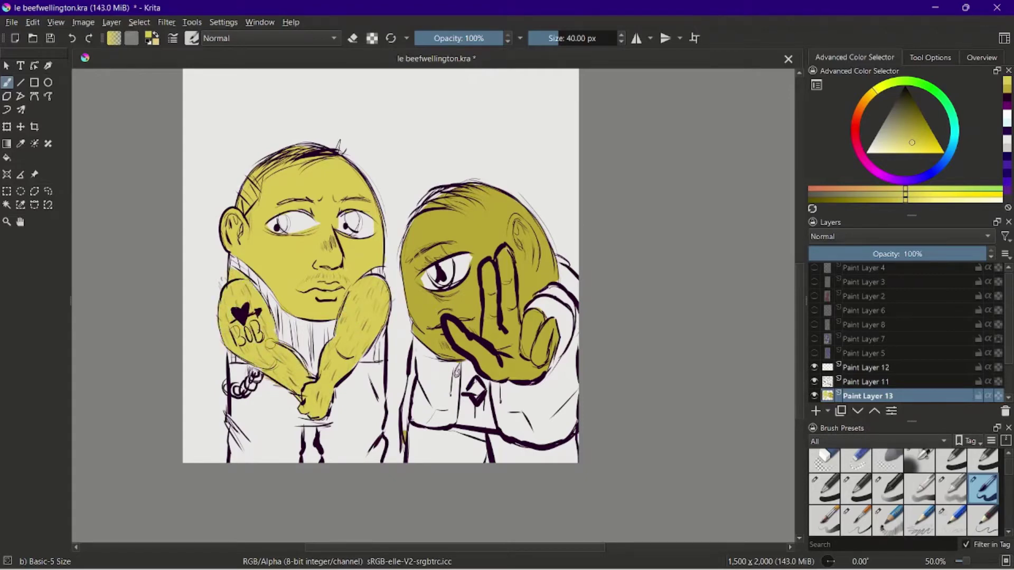
Step: Rename the flat colour layer as skin
double_click(867, 396)
text(skin)
key(Return)
Step: Choose a darker olive yellow and add a new paint layer above the skin layer
key(e)
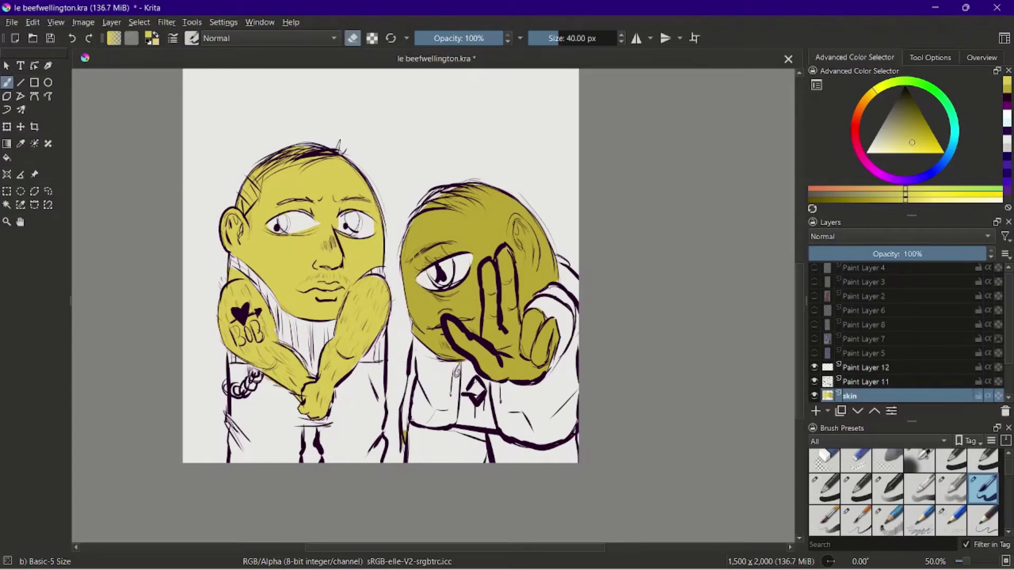
click(916, 133)
key(e)
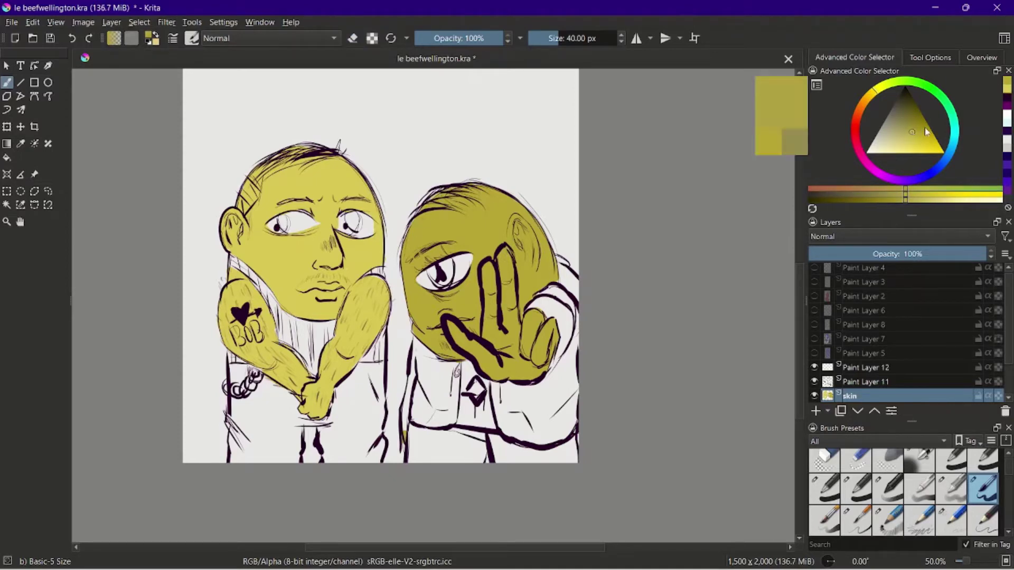
click(816, 411)
drag(1009, 320, 1009, 348)
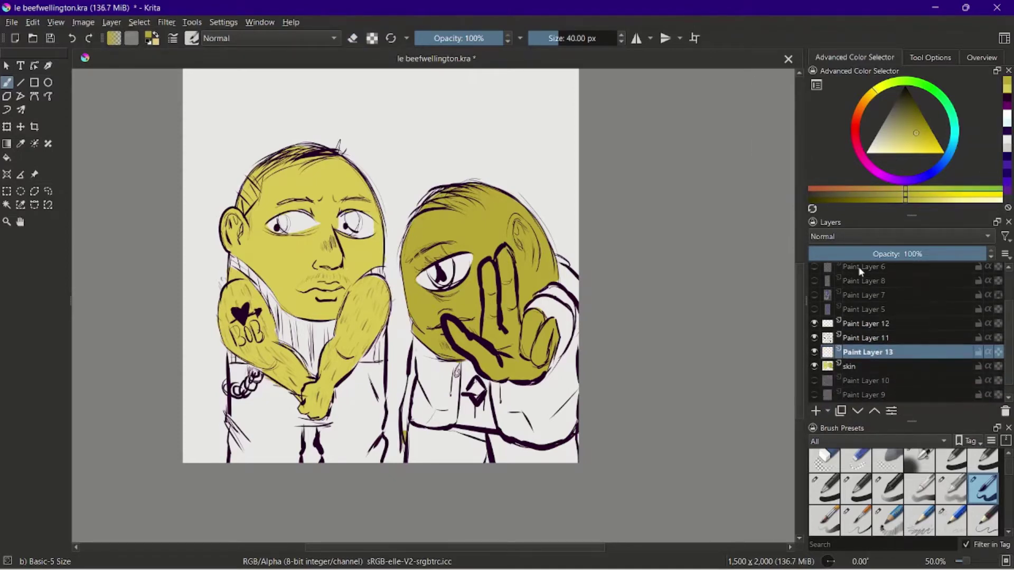
Step: Move the new paint layer below the skin layer and paint the taller figure's trousers dark slate blue, erasing the spill between the legs
drag(880, 353, 882, 370)
click(940, 166)
click(911, 130)
drag(911, 132, 903, 101)
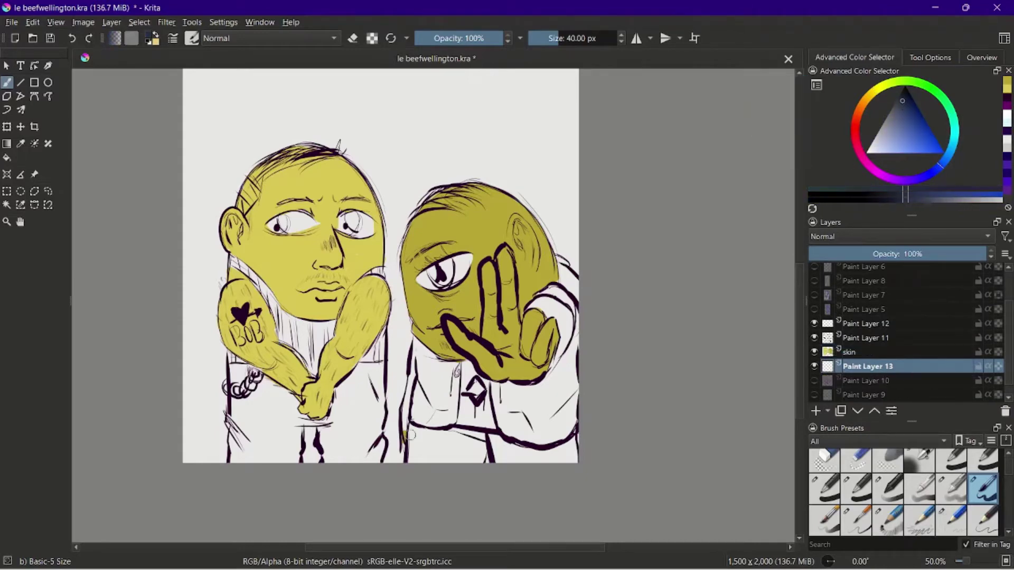
drag(373, 461, 379, 405)
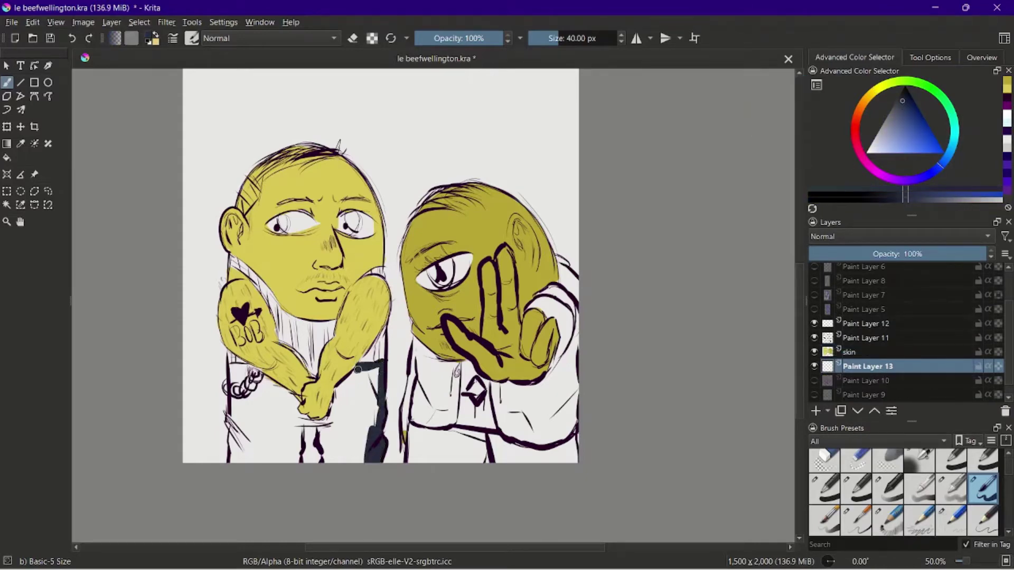
mouse_move(358, 370)
mouse_down()
mouse_move(325, 418)
mouse_move(297, 415)
mouse_move(257, 376)
mouse_move(231, 370)
mouse_move(236, 447)
mouse_move(291, 454)
mouse_move(298, 428)
mouse_move(248, 377)
mouse_up()
mouse_move(355, 427)
mouse_down()
mouse_move(318, 426)
mouse_move(350, 447)
mouse_move(372, 407)
mouse_move(376, 376)
mouse_up()
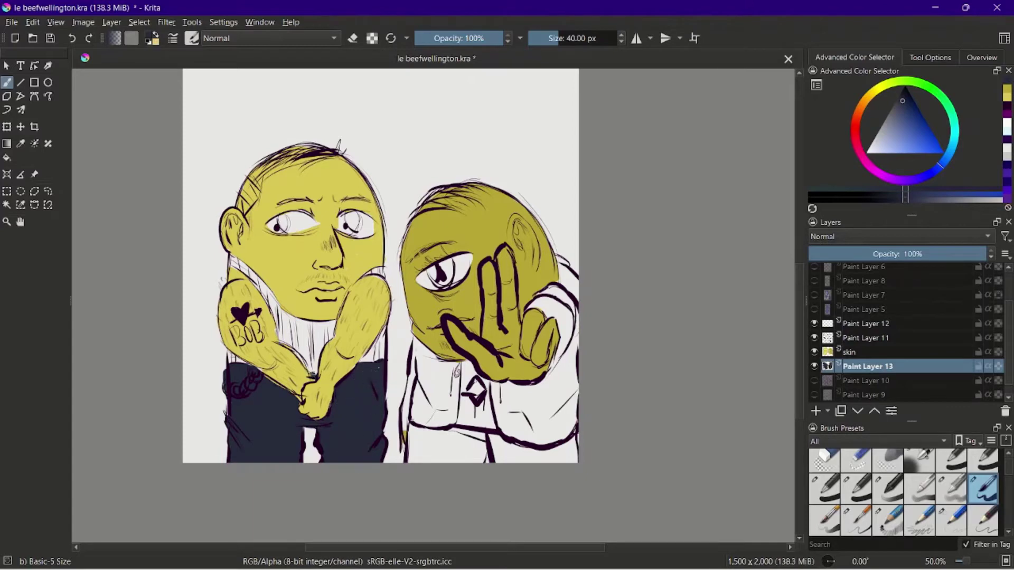
key(e)
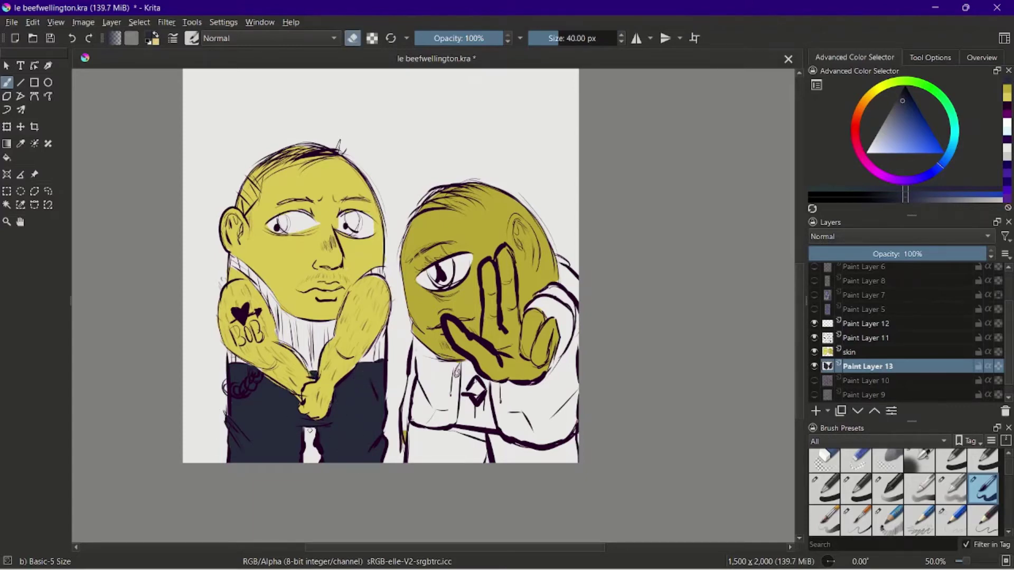
key(e)
Step: Paint the shorter figure's trousers in a more saturated navy blue
click(911, 104)
mouse_move(486, 446)
mouse_down()
mouse_move(416, 455)
mouse_move(410, 430)
mouse_move(456, 427)
mouse_move(478, 449)
mouse_move(436, 445)
mouse_up()
mouse_move(504, 460)
mouse_down()
mouse_move(512, 458)
mouse_move(518, 447)
mouse_move(559, 438)
mouse_up()
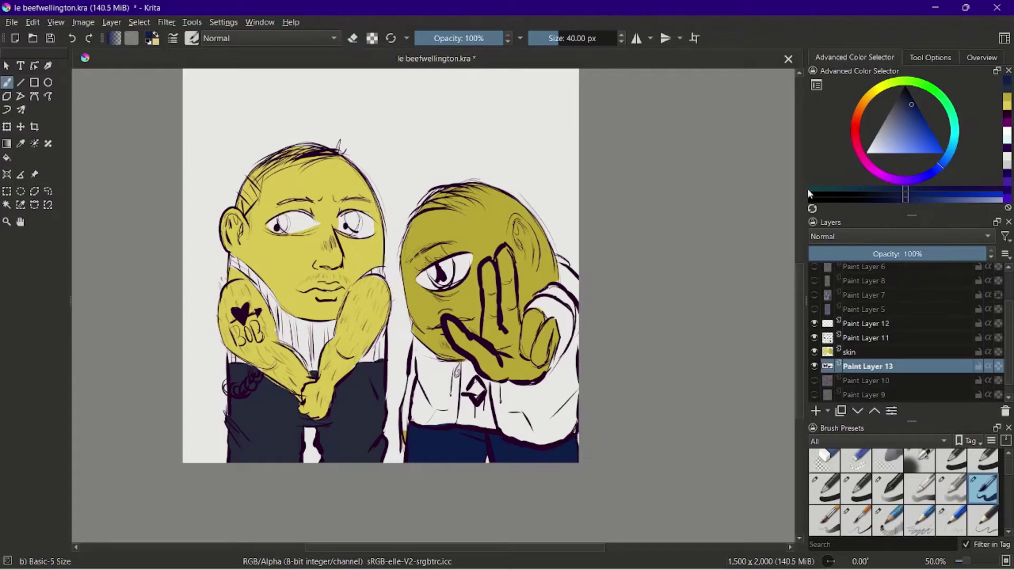
Step: Paint the shorter figure's jacket in medium grey and the shirt beneath it in a lighter blue-grey
click(891, 112)
mouse_move(448, 380)
mouse_down()
mouse_move(452, 409)
mouse_move(425, 422)
mouse_move(422, 381)
mouse_move(458, 407)
mouse_up()
mouse_move(438, 367)
mouse_down()
mouse_move(405, 428)
mouse_move(453, 369)
mouse_move(437, 358)
mouse_up()
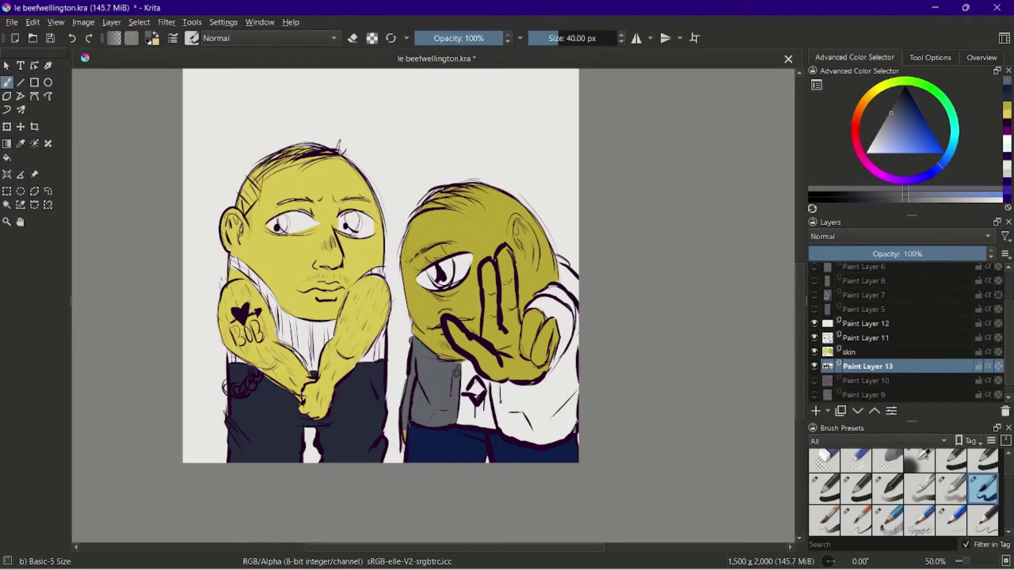
mouse_move(560, 366)
mouse_down()
mouse_move(566, 320)
mouse_move(531, 303)
mouse_move(575, 399)
mouse_move(543, 442)
mouse_move(507, 426)
mouse_move(491, 382)
mouse_move(565, 385)
mouse_move(528, 428)
mouse_move(504, 401)
mouse_move(473, 419)
mouse_move(481, 397)
mouse_move(465, 365)
mouse_up()
click(889, 123)
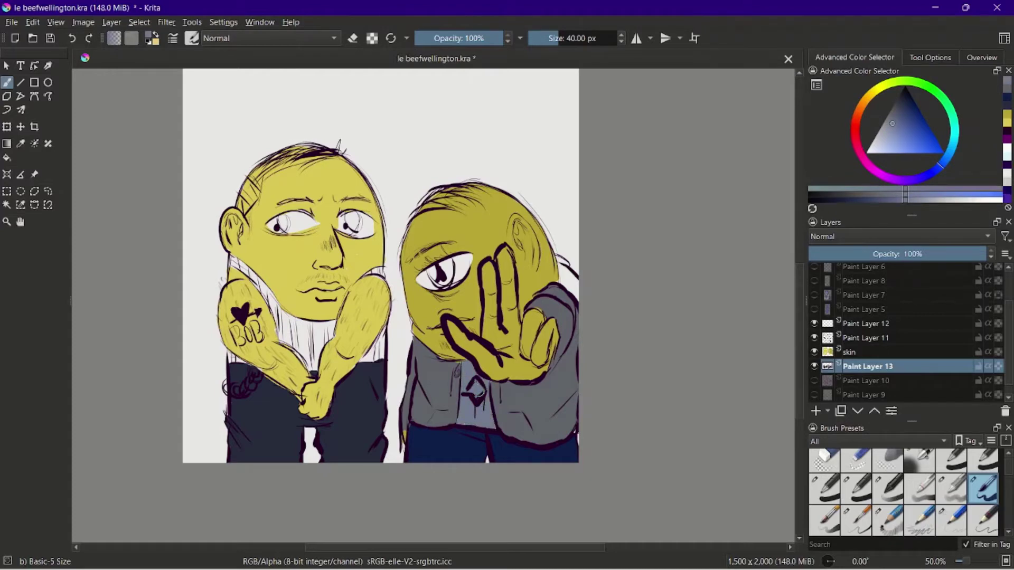
Step: Paint the taller figure's shirt around the neck and arms in a light warm grey
click(881, 139)
click(872, 92)
click(885, 143)
click(887, 136)
drag(295, 339, 263, 287)
mouse_move(294, 338)
mouse_down()
mouse_move(319, 354)
mouse_move(297, 334)
mouse_move(329, 325)
mouse_up()
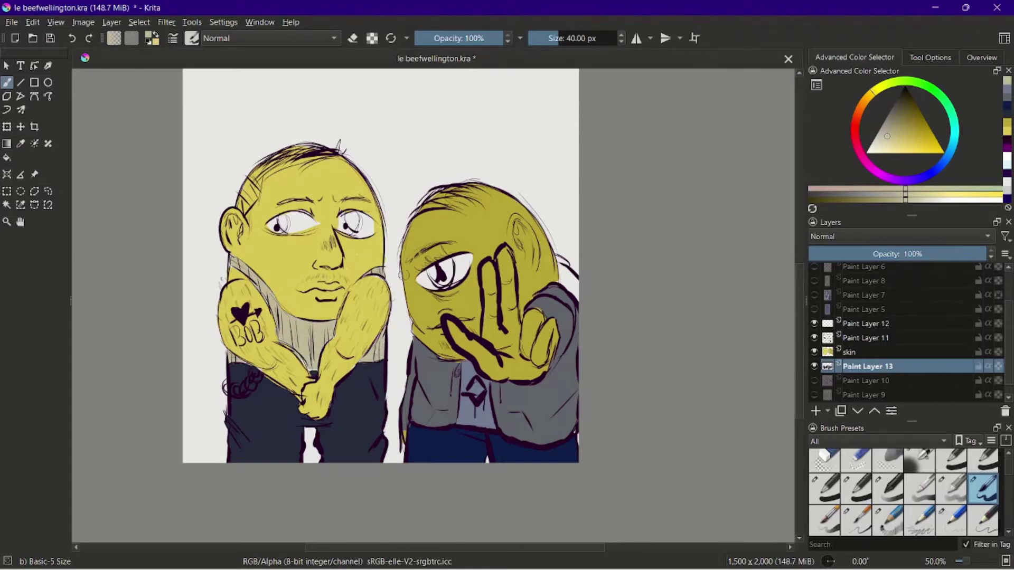
Step: Try to recolour the taller figure's shirt in pale lavender with the brush and the Fill tool
scroll(392, 330, up, 1)
drag(392, 330, 517, 343)
click(932, 173)
click(878, 145)
click(879, 140)
drag(401, 348, 423, 355)
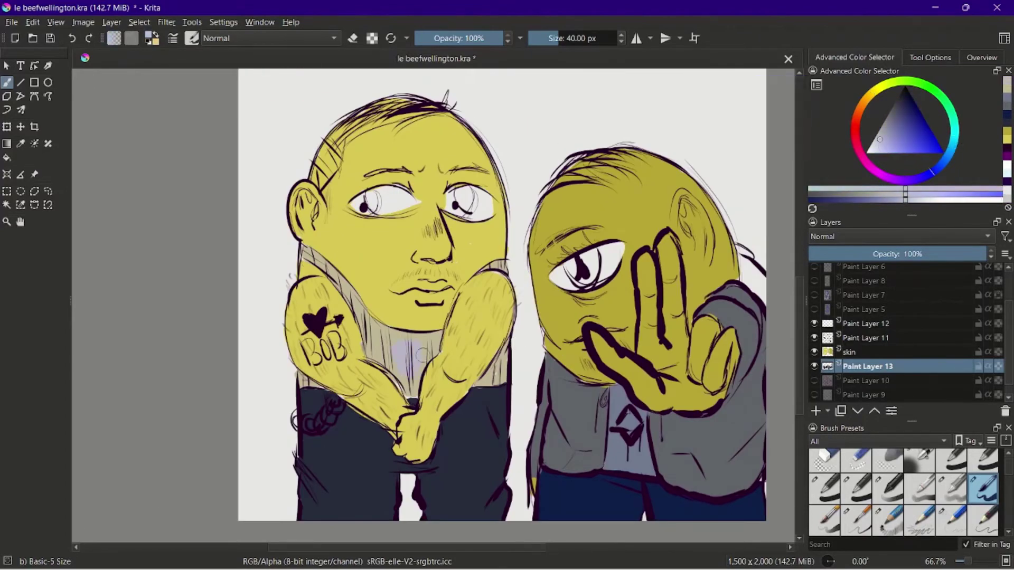
key(f)
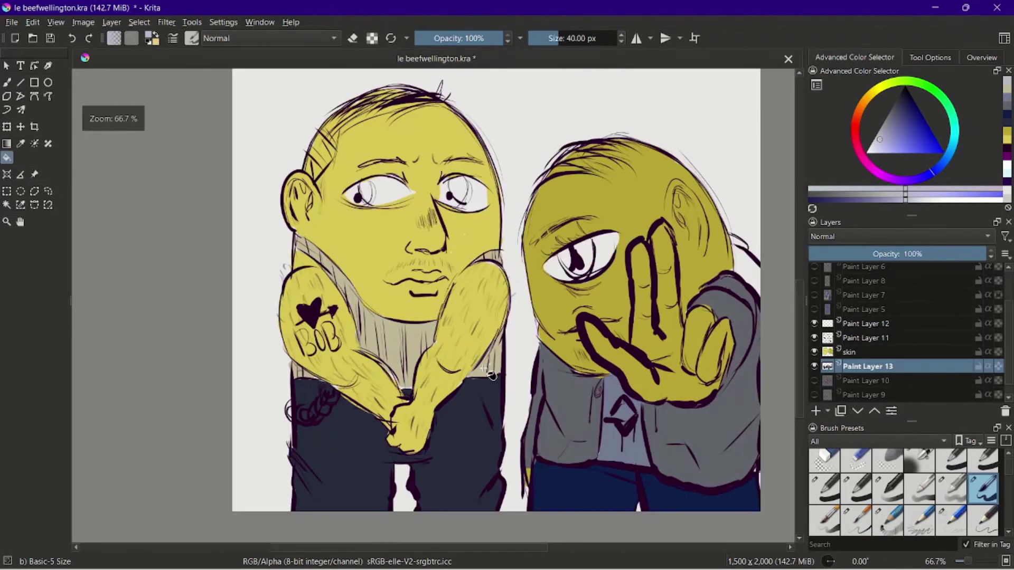
scroll(315, 312, down, 3)
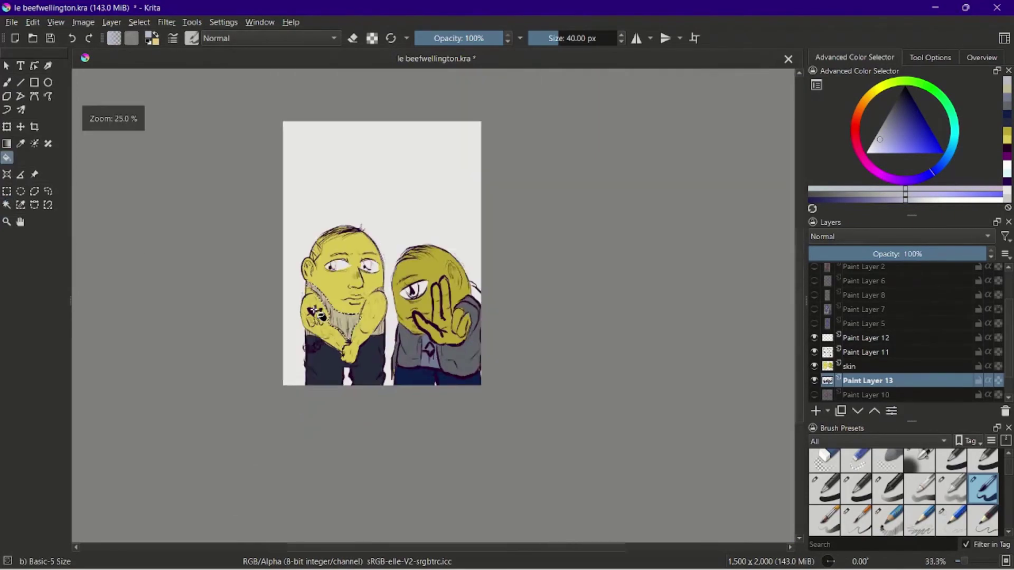
scroll(332, 326, up, 3)
scroll(324, 324, down, 2)
drag(353, 322, 354, 333)
key(b)
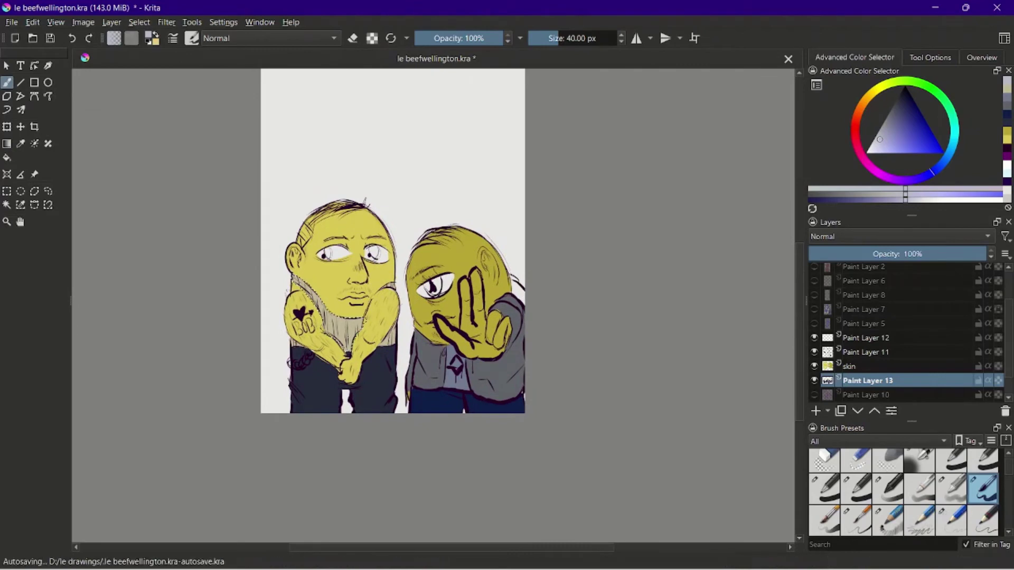
Step: Sample the jacket grey and fill the unpainted shoulder of the shorter figure's jacket on Paint Layer 13
scroll(837, 321, up, 3)
click(814, 268)
scroll(861, 338, down, 4)
click(870, 339)
click(871, 354)
scroll(579, 370, up, 2)
ctrl+click(591, 275)
drag(566, 232, 572, 288)
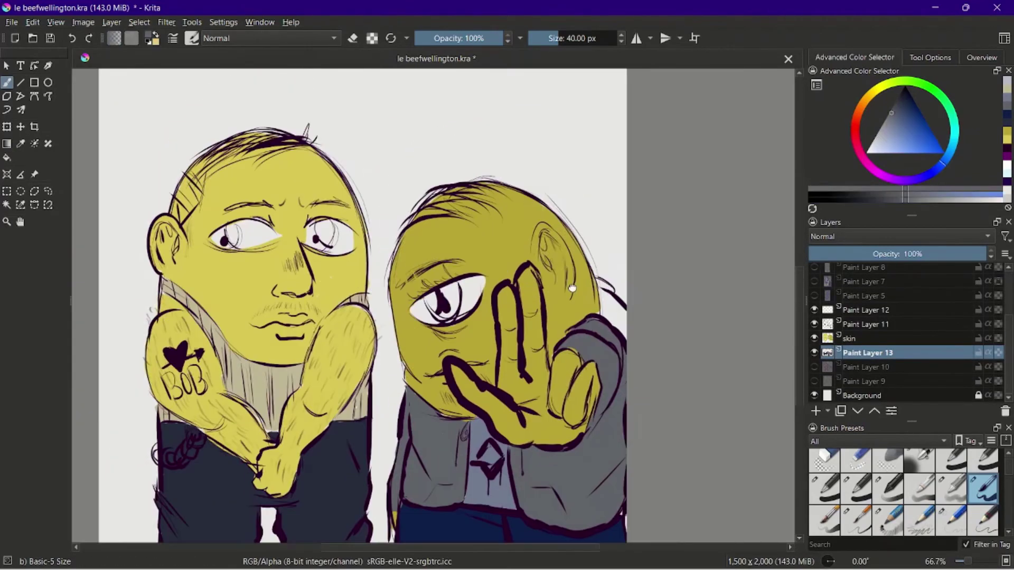
scroll(572, 288, down, 1)
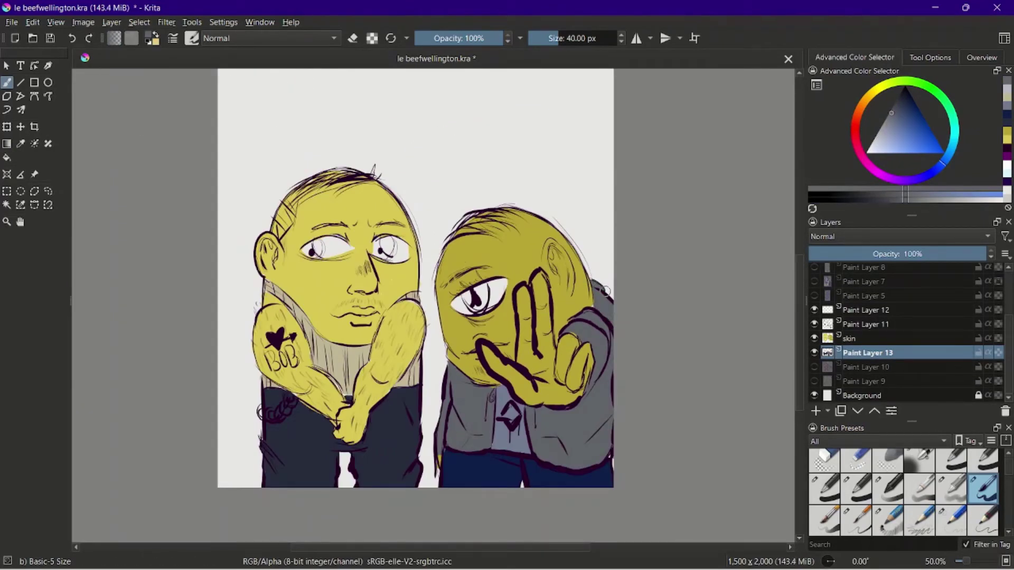
Step: Add a new paint layer above the skin layer and set its blending mode to Multiply
click(861, 340)
key(Insert)
click(877, 237)
click(869, 224)
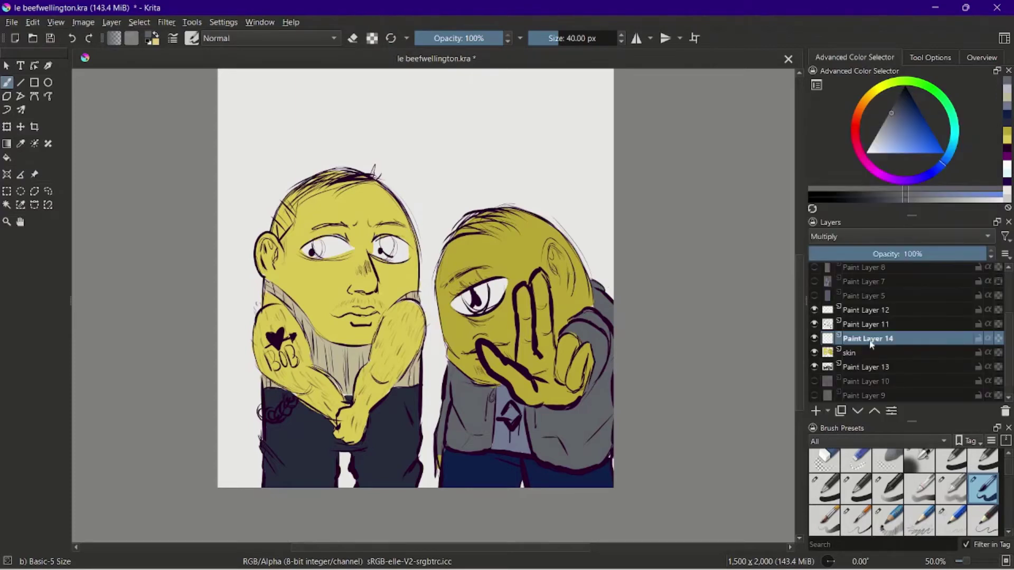
Step: Rename Paint Layer 13 as clothing and the new Multiply layer as shadow
double_click(872, 366)
text(clothing)
key(Return)
click(878, 339)
double_click(869, 339)
text(shadow)
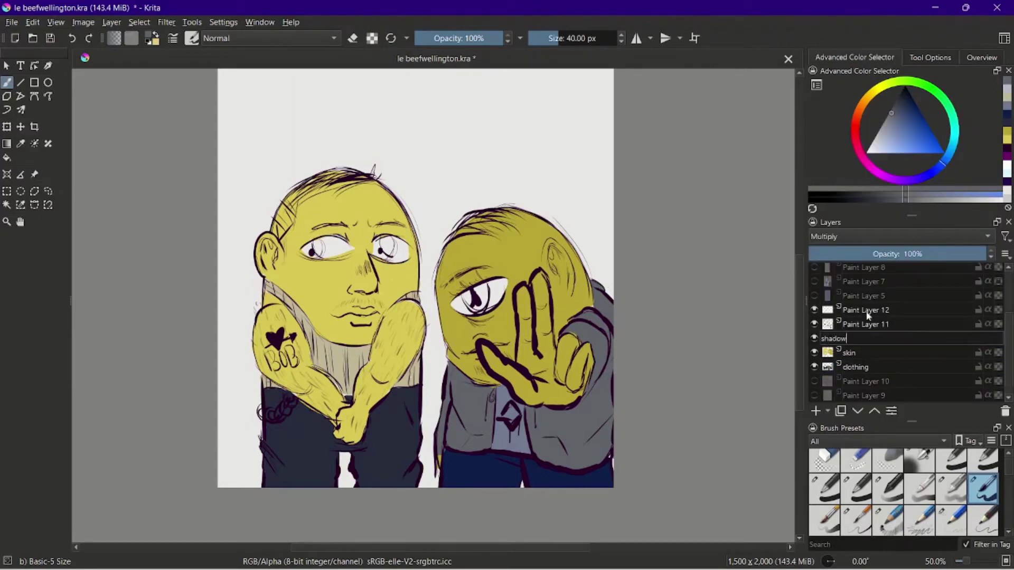
key(Return)
Step: Try purple shadow strokes on the shorter figure's fingers and eye
click(915, 104)
click(900, 180)
drag(521, 291, 522, 328)
key(ctrl+z)
click(927, 123)
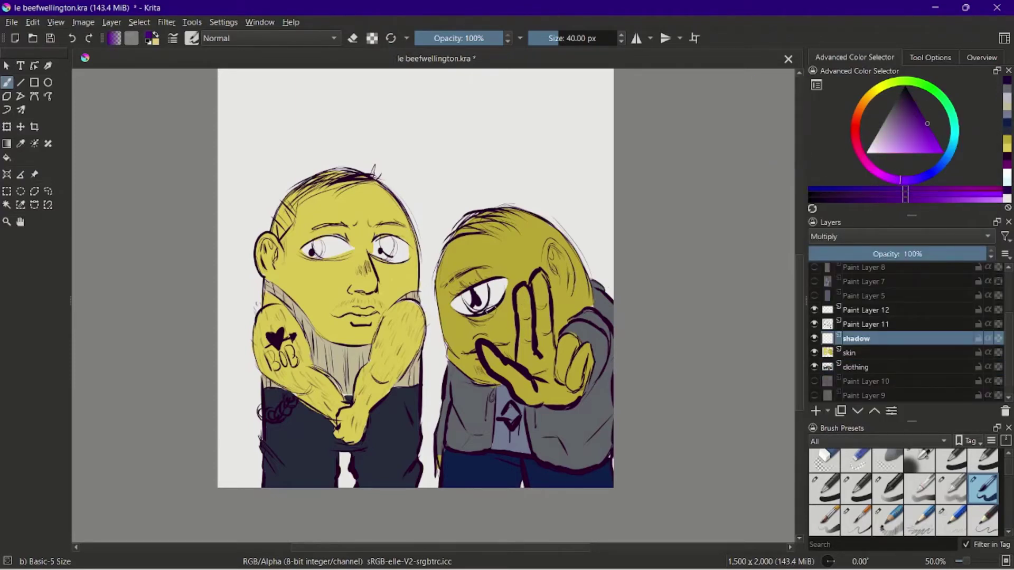
key(ctrl+z)
mouse_move(455, 309)
mouse_down()
mouse_move(499, 307)
mouse_move(480, 322)
mouse_move(457, 312)
mouse_up()
key(ctrl+z)
Step: Switch to the Airbrush Soft brush at 45.56 px and test purple shading over the figures' eyes, undoing each stroke
click(920, 462)
key(ctrl+z)
click(559, 39)
key(ctrl+z)
drag(502, 284, 459, 305)
key(ctrl+z)
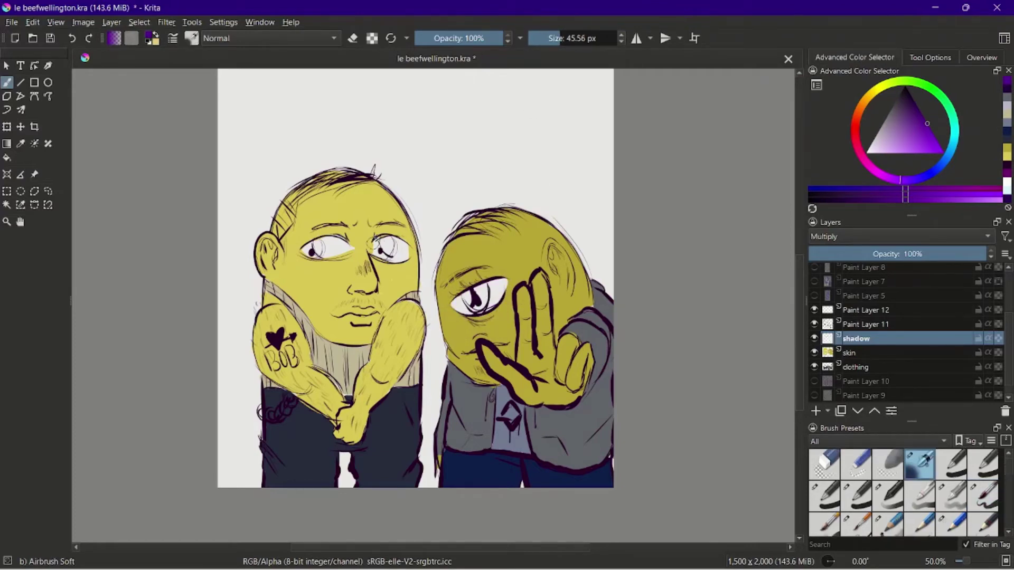
drag(375, 245, 405, 245)
key(ctrl+z)
Step: Choose a muted olive-brown and airbrush a shadow along the lower palm of the shorter figure's raised hand
click(873, 92)
click(895, 123)
drag(894, 123, 899, 123)
drag(512, 268, 510, 322)
key(ctrl+z)
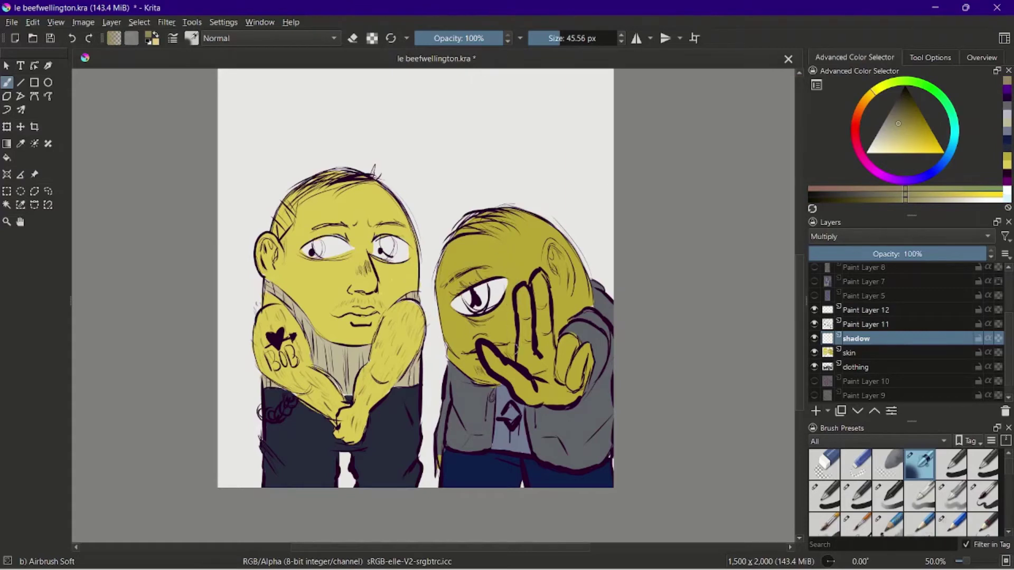
drag(513, 360, 489, 356)
key(ctrl+z)
mouse_move(552, 356)
mouse_down()
mouse_move(570, 390)
mouse_move(588, 365)
mouse_move(554, 369)
mouse_move(547, 387)
mouse_up()
key(e)
key(e)
key(e)
key(e)
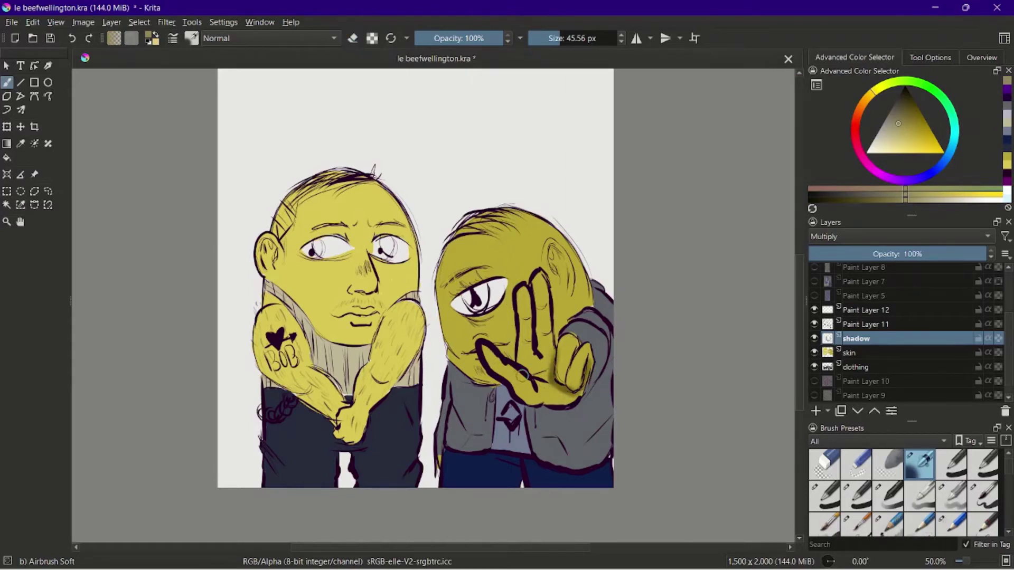
Step: Airbrush olive-brown shadows onto the shorter figure's raised fingers and around the edge of the eye
mouse_move(523, 342)
mouse_down()
mouse_move(534, 342)
mouse_move(532, 321)
mouse_up()
mouse_move(538, 310)
mouse_down()
mouse_move(548, 308)
mouse_move(551, 333)
mouse_up()
drag(455, 305, 505, 282)
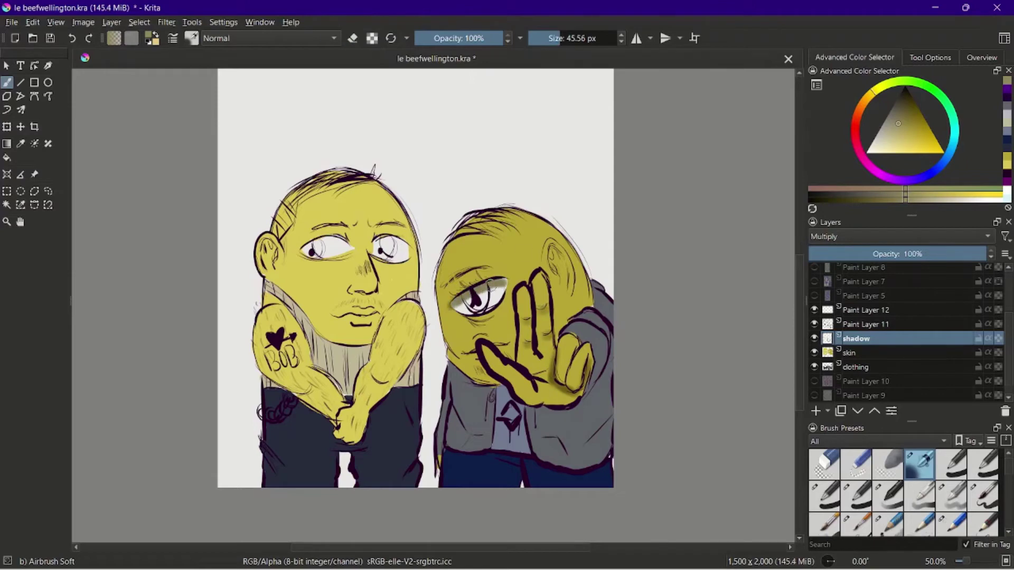
Step: Paint the shorter figure's iris dark brown on the skin layer with the Basic-5 Size brush and erase a small highlight
click(878, 368)
click(879, 353)
drag(932, 173, 949, 152)
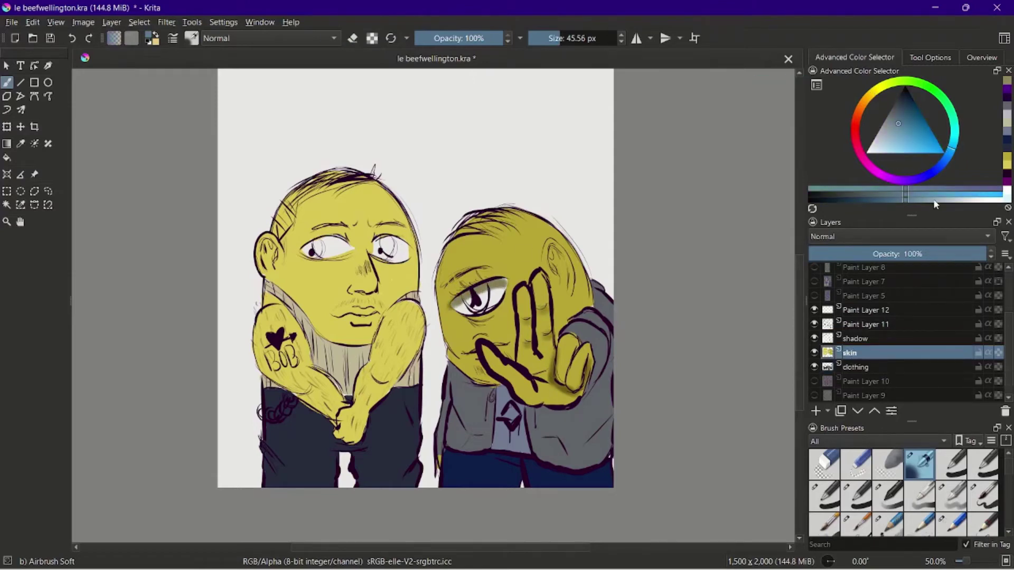
click(857, 113)
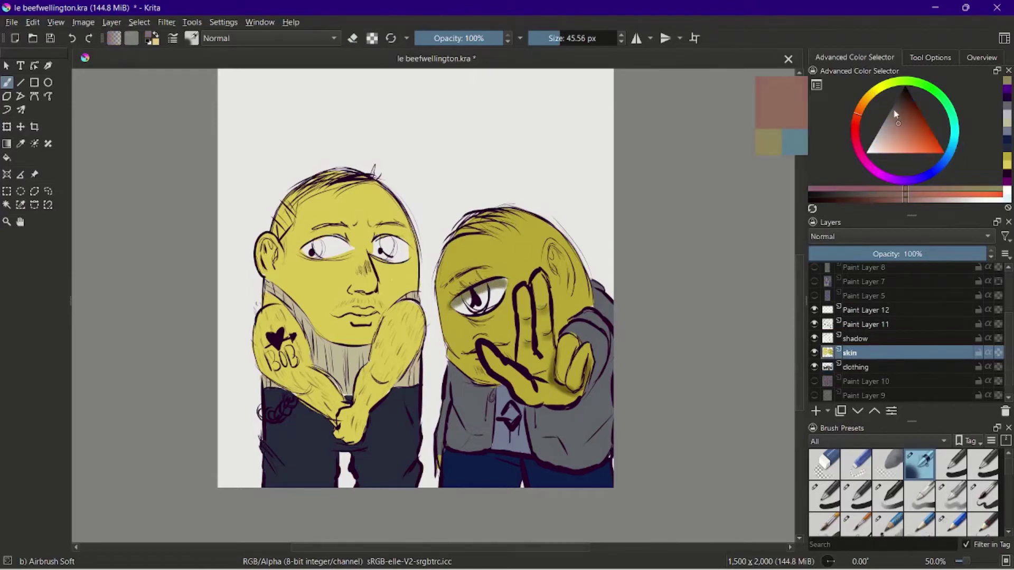
click(909, 102)
drag(483, 289, 480, 305)
key(ctrl+z)
click(983, 497)
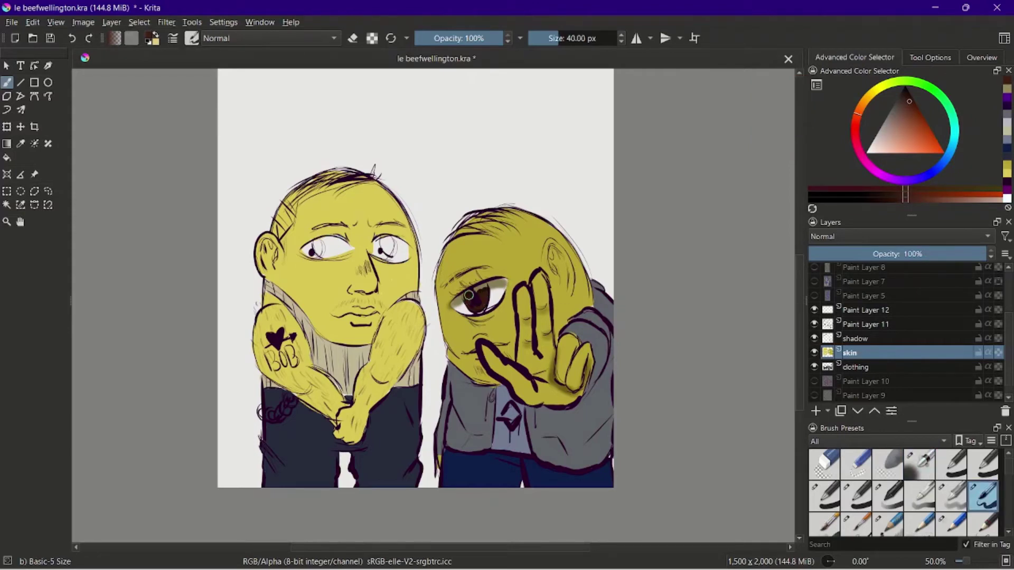
key(e)
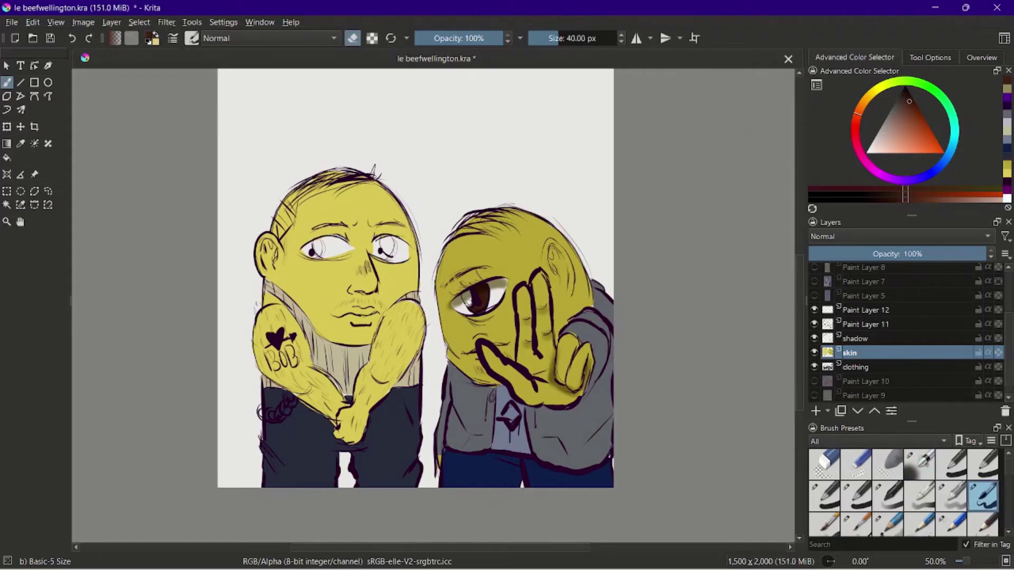
key(e)
key(e)
Step: Paint both of the taller figure's irises dark brown, leaving a highlight in each
drag(381, 255, 378, 242)
key(e)
key(e)
key(e)
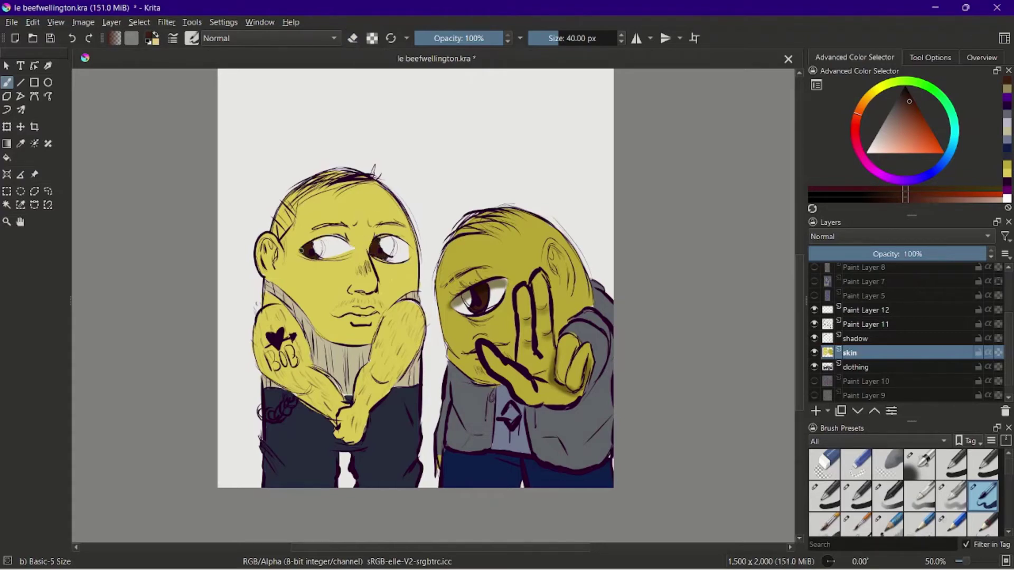
key(e)
key(e)
Step: Sample the taller figure's yellow skin colour and touch up the edge of the eye
ctrl+click(306, 272)
click(305, 245)
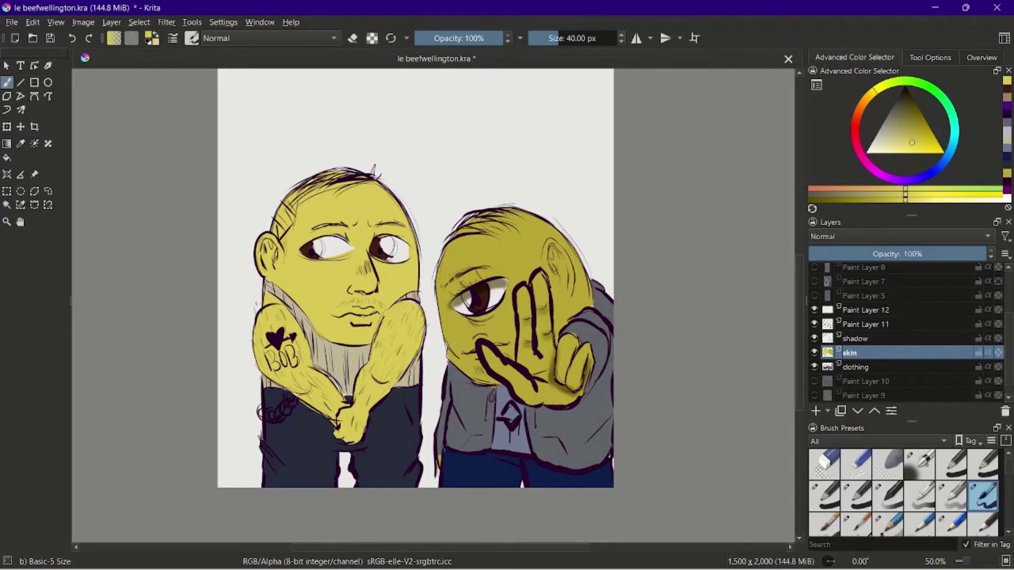
key(e)
Step: Choose a pale peach and tint the whites of both figures' eyes on the clothing layer, then reselect the skin layer
drag(956, 133, 858, 111)
click(885, 147)
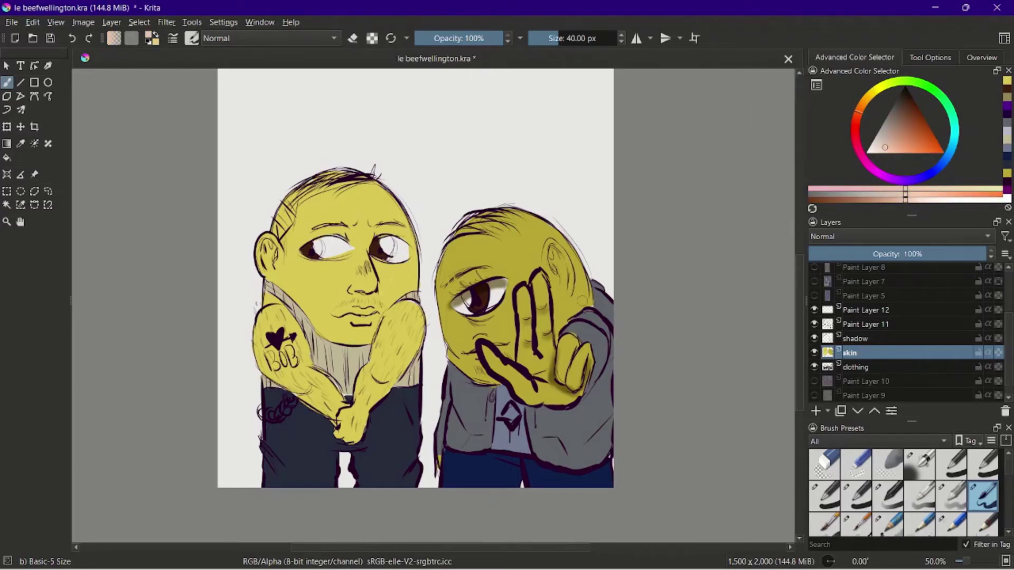
click(857, 367)
drag(500, 293, 480, 306)
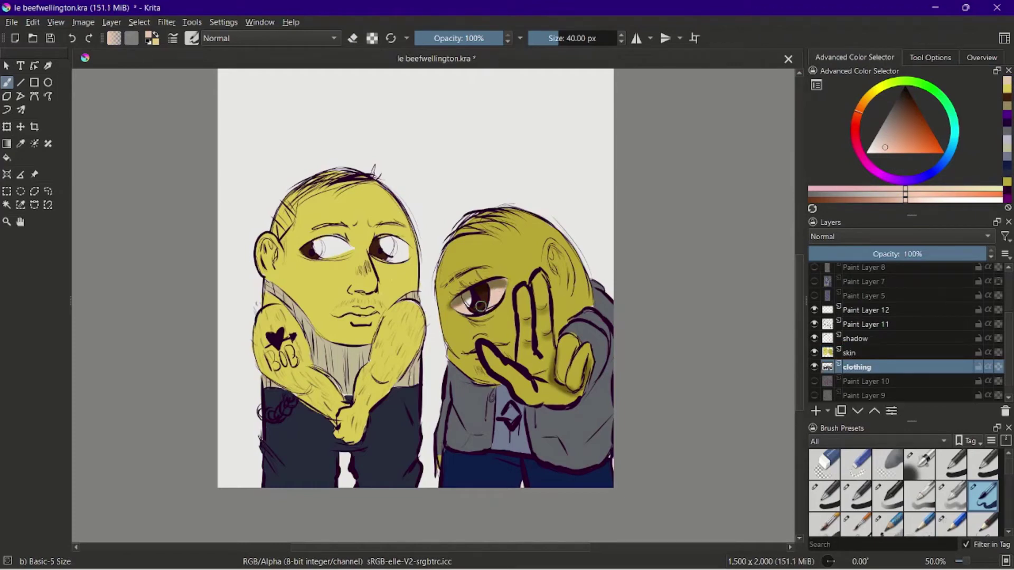
mouse_move(328, 249)
mouse_down()
mouse_move(396, 242)
mouse_move(404, 252)
mouse_up()
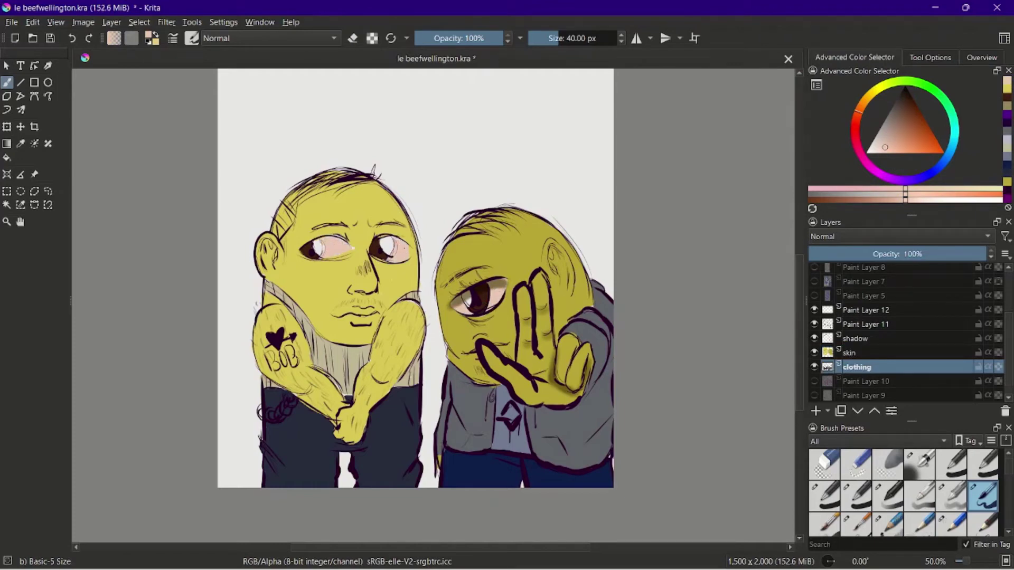
click(878, 356)
key(e)
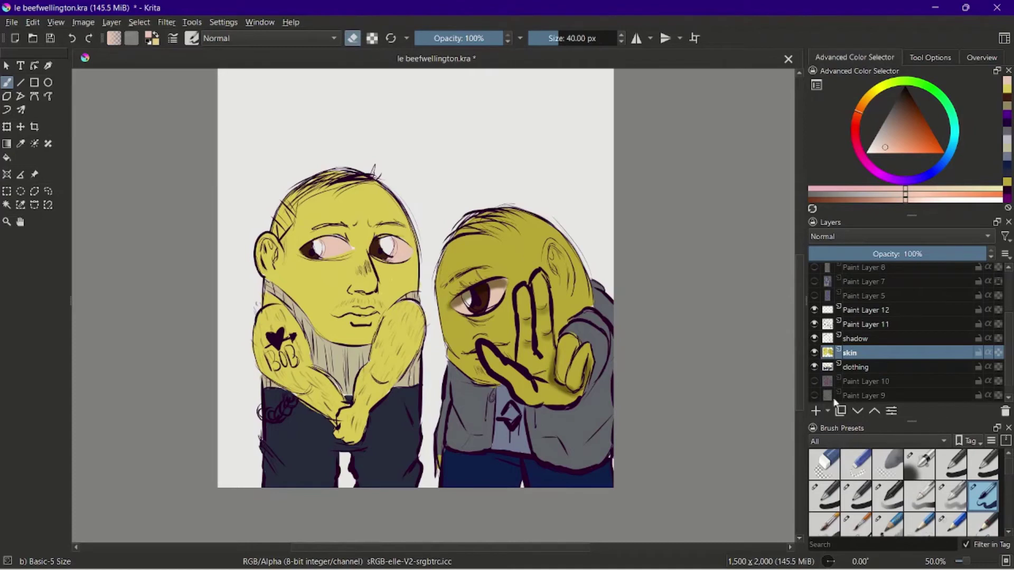
Step: Shade the taller figure's eyes and nose and both figures' ears in olive-brown on the shadow layer with Airbrush Soft at 35.10 px
click(879, 340)
click(1007, 106)
click(919, 465)
drag(570, 39, 558, 39)
mouse_move(376, 243)
mouse_down()
mouse_move(409, 251)
mouse_move(318, 247)
mouse_up()
key(ctrl+z)
mouse_move(357, 296)
mouse_down()
mouse_move(372, 297)
mouse_move(375, 282)
mouse_up()
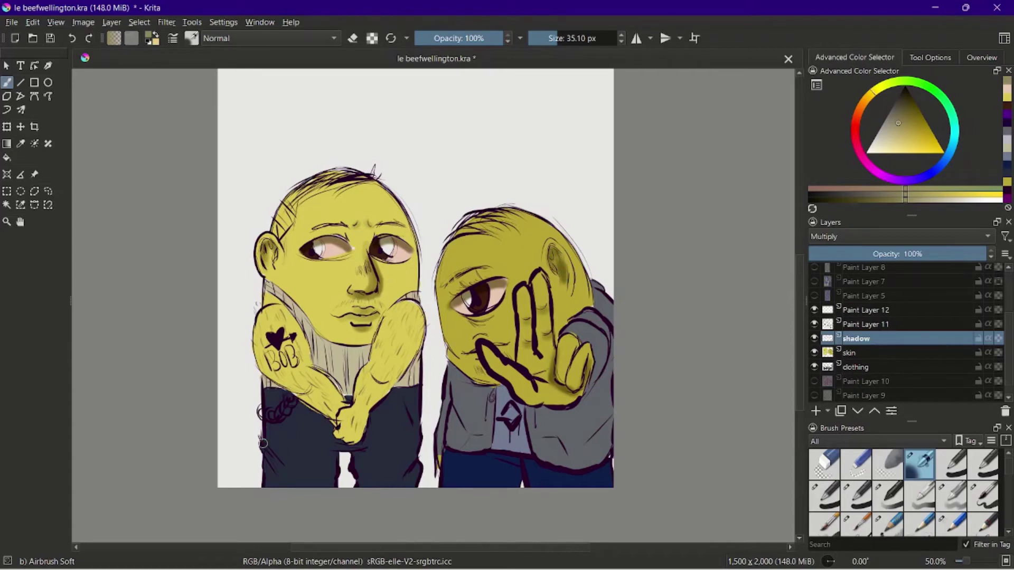
Step: Airbrush shadows onto both figures' trousers and onto the shorter figure's jacket beneath the chin
drag(263, 443, 280, 478)
drag(408, 470, 410, 483)
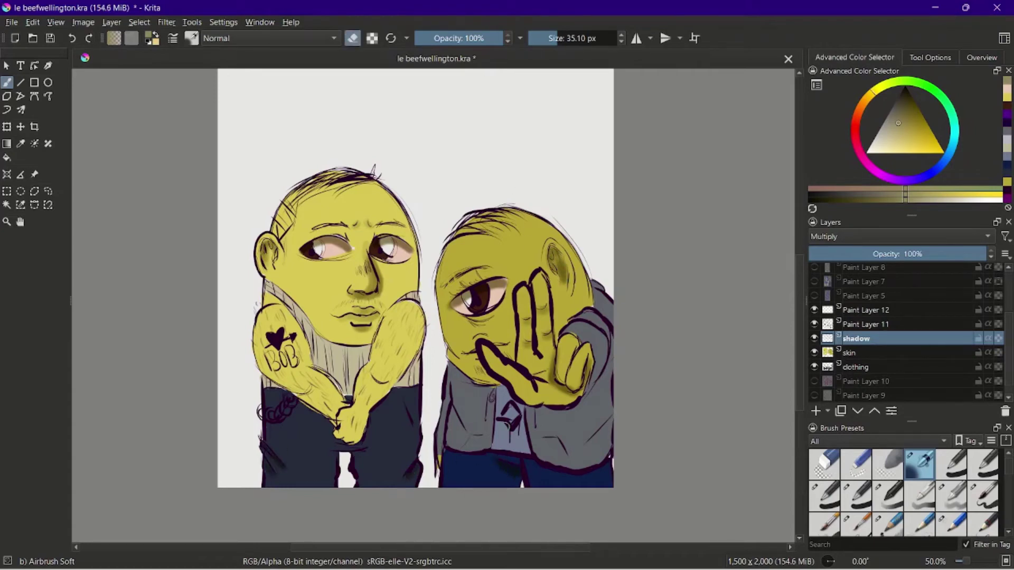
drag(502, 384, 448, 366)
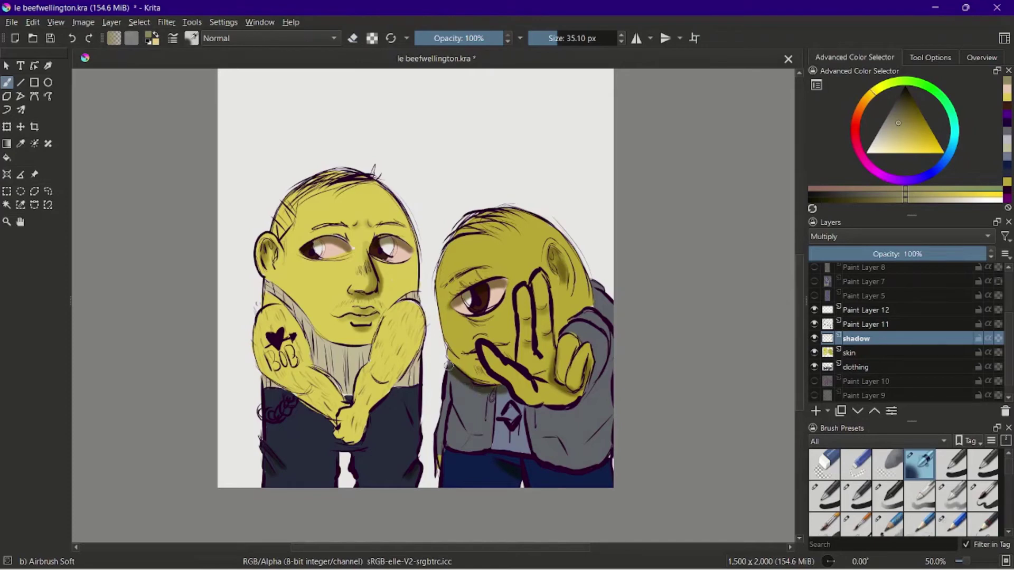
Step: Choose a darker olive and rework the airbrushed shadows on the shorter figure's trousers and on the jacket beneath the chin
click(897, 114)
key(ctrl+z)
key(e)
drag(507, 466, 502, 463)
key(e)
mouse_move(508, 466)
mouse_down()
mouse_move(515, 476)
mouse_move(525, 467)
mouse_up()
key(e)
key(e)
drag(492, 390, 448, 365)
drag(448, 365, 491, 390)
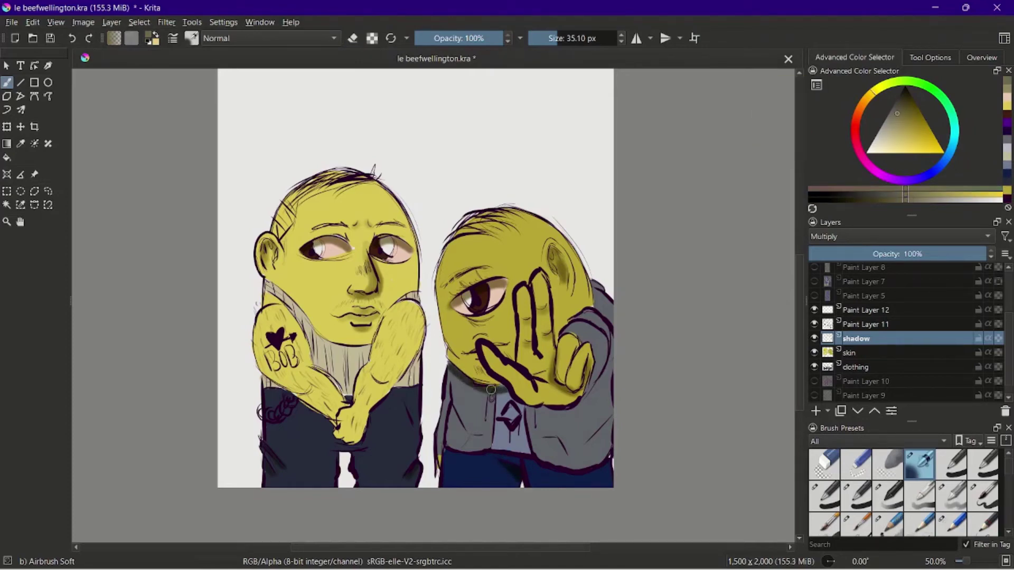
Step: Shade beneath the taller figure's lower lip, and add a Color Dodge paint layer above Paint Layer 12 with an off-white colour chosen
drag(352, 327, 373, 329)
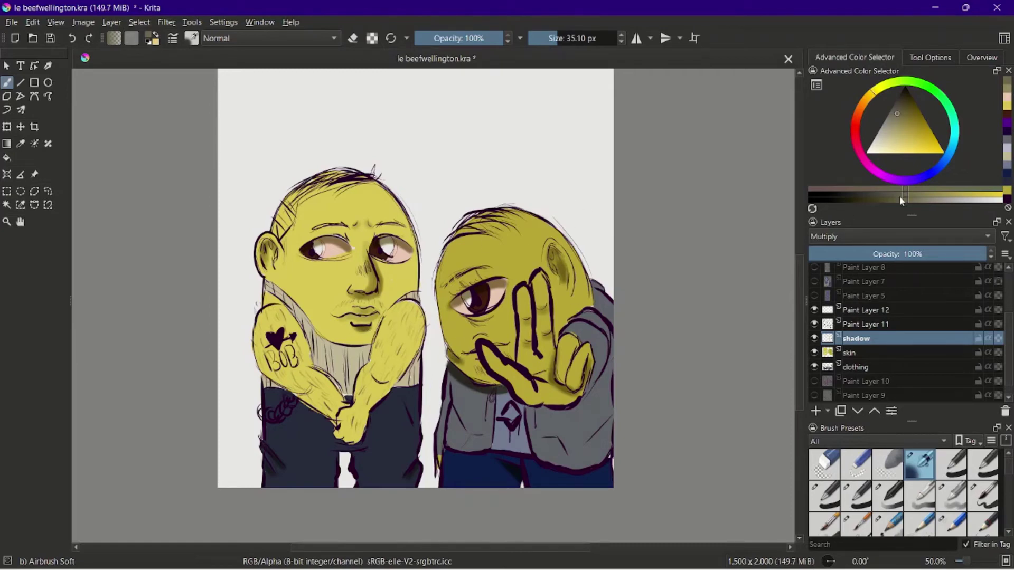
click(886, 322)
click(869, 311)
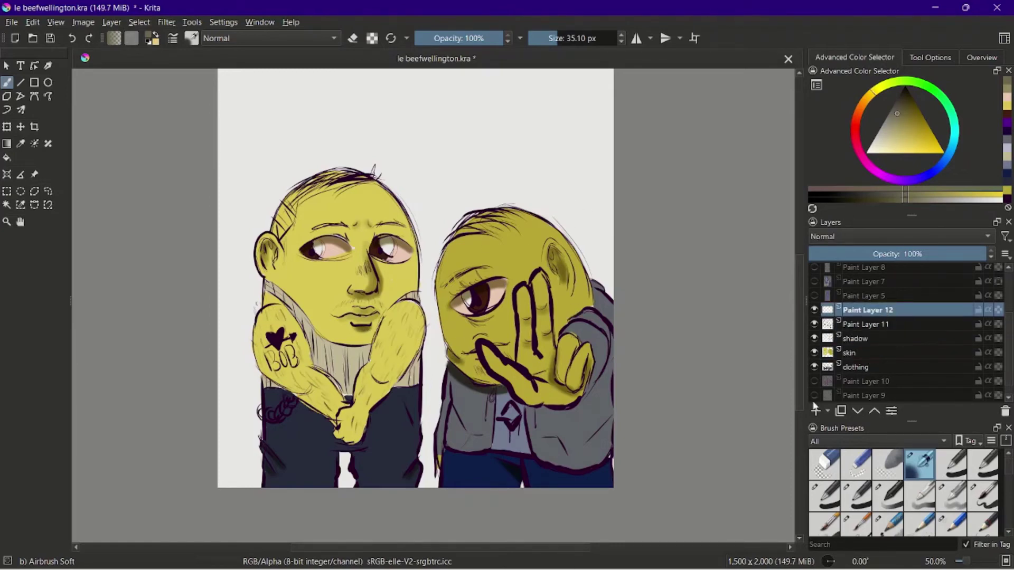
click(815, 411)
click(872, 140)
click(871, 236)
click(844, 161)
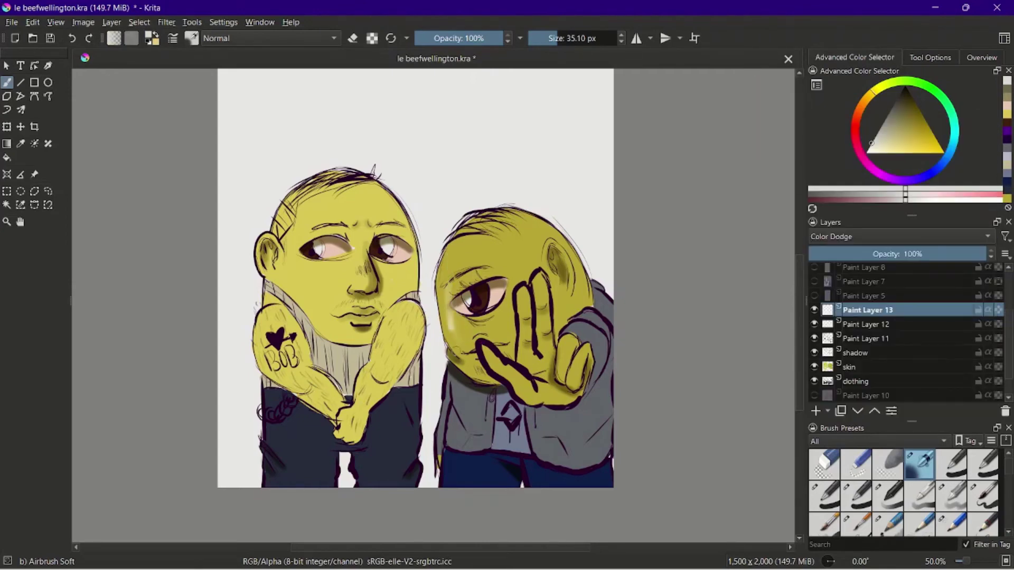
drag(449, 351, 462, 235)
key(ctrl+z)
drag(414, 272, 385, 195)
key(ctrl+z)
mouse_move(414, 292)
mouse_down()
mouse_move(355, 182)
mouse_move(272, 270)
mouse_up()
key(ctrl+z)
key(ctrl+z)
key(ctrl+z)
Step: Set the new layer's blending mode to Lighten and airbrush off-white highlights into both figures' eyes
click(926, 237)
click(924, 276)
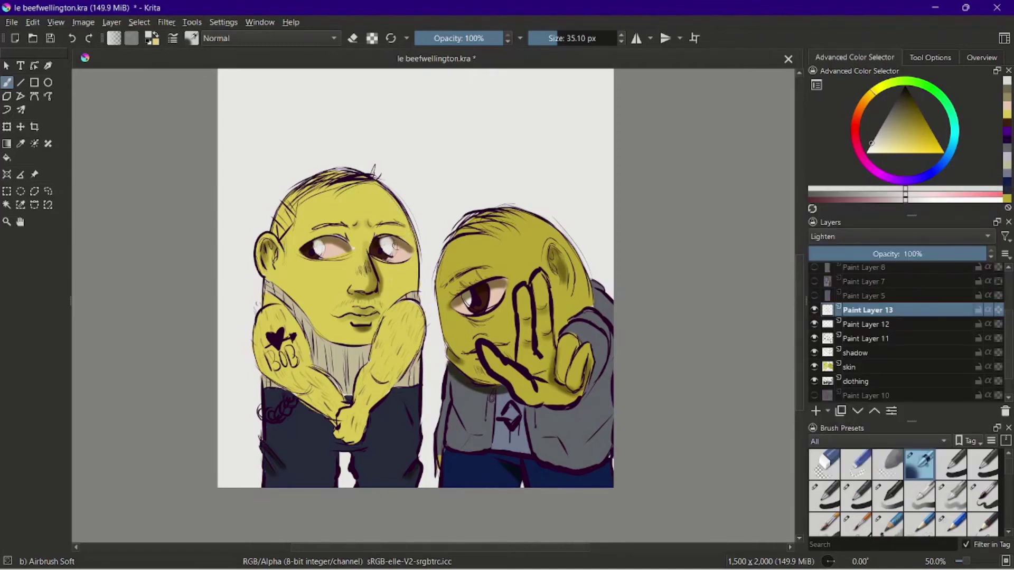
click(466, 300)
Step: Choose black and add a paint layer above the shadow layer with its blending mode set to Darken
click(905, 87)
click(893, 352)
click(816, 411)
click(883, 237)
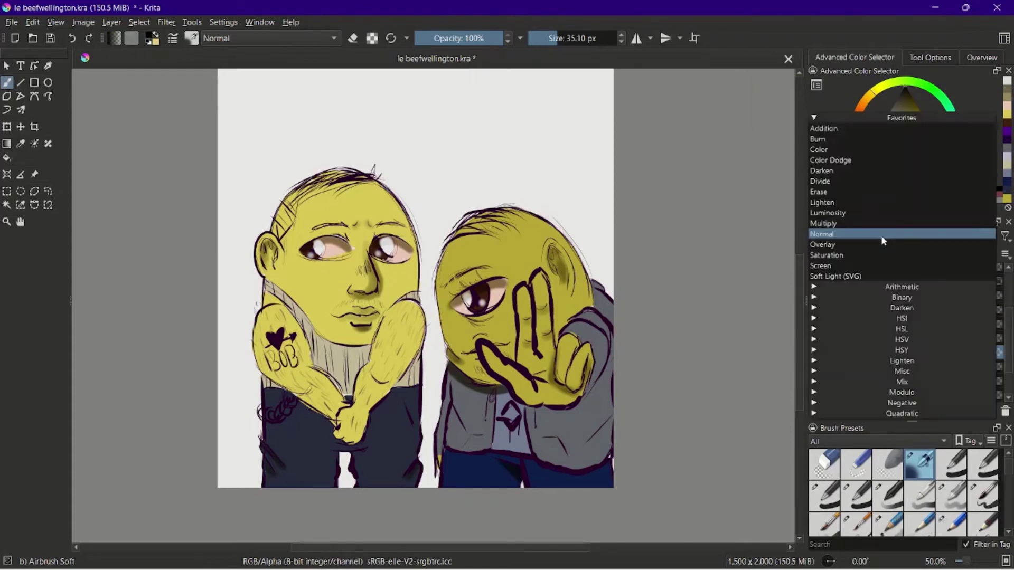
click(878, 171)
mouse_move(450, 283)
mouse_down()
mouse_move(451, 357)
mouse_move(440, 272)
mouse_move(459, 382)
mouse_up()
key(ctrl+z)
key(ctrl+z)
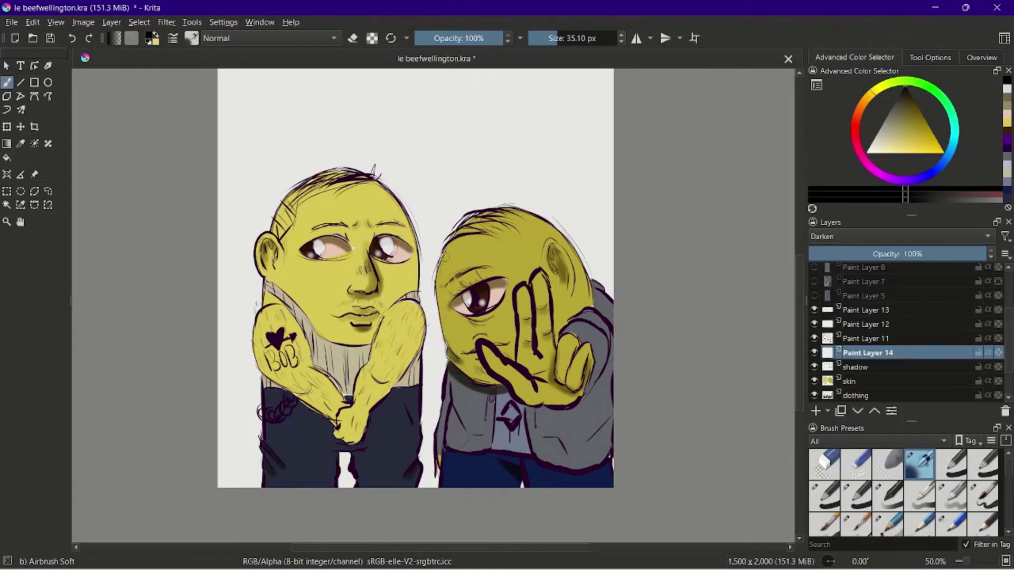
Step: Set Paint Layer 14 to Normal, move it beneath the clothing layer, and choose the Basic-5 Size brush at 40 px
click(925, 236)
click(892, 290)
drag(887, 352, 900, 395)
click(983, 496)
Step: Add a paint layer above Paint Layer 13 and hide Paint Layer 13
scroll(422, 233, down, 1)
scroll(422, 232, up, 1)
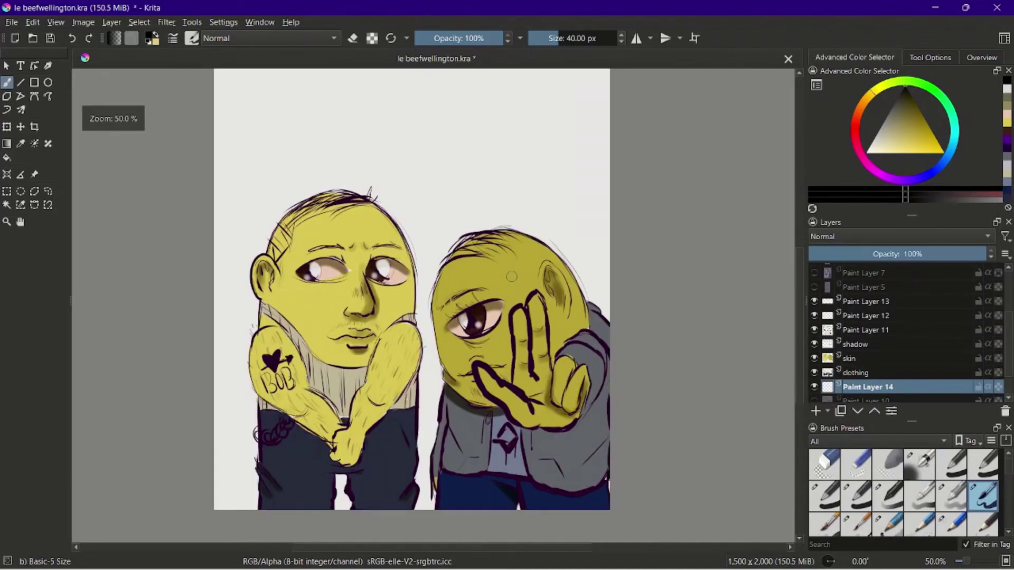
drag(423, 275, 480, 232)
click(887, 302)
click(815, 411)
click(814, 315)
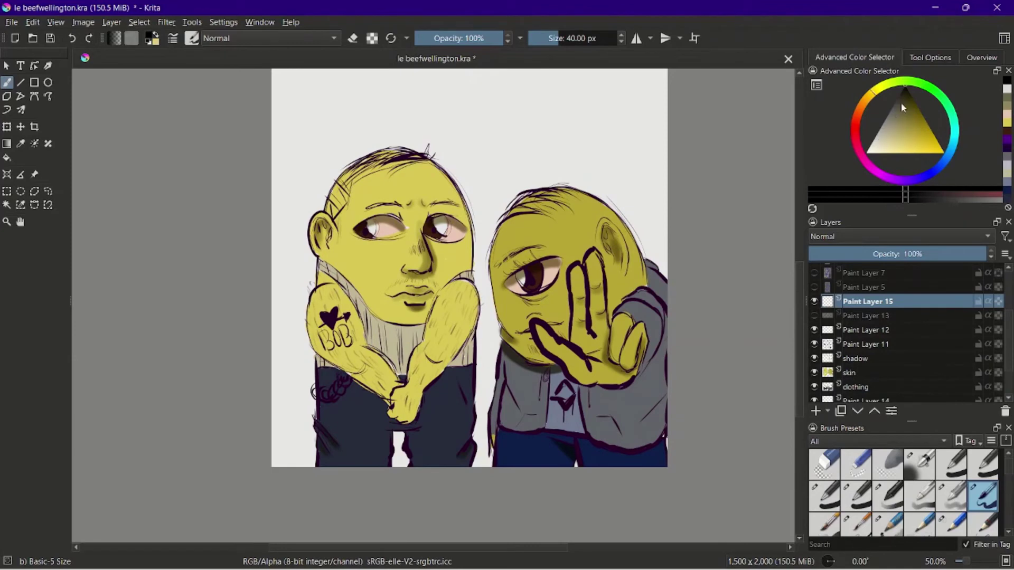
Step: Draw a small black monogram signature in the artwork's lower-left corner with the Pencil-2 brush at 10 px
key(slash)
drag(275, 416, 294, 415)
drag(285, 417, 287, 458)
drag(273, 460, 299, 457)
drag(289, 421, 290, 455)
drag(294, 428, 296, 444)
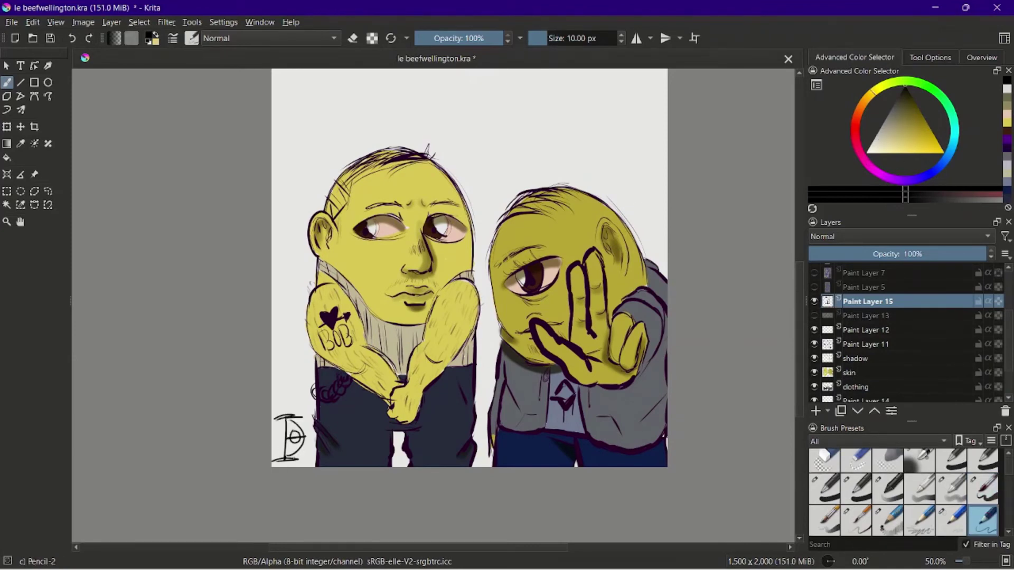
Step: Make Paint Layer 14 active with the Basic-5 Size brush at 40 px, and show the canvas overview
scroll(872, 370, down, 1)
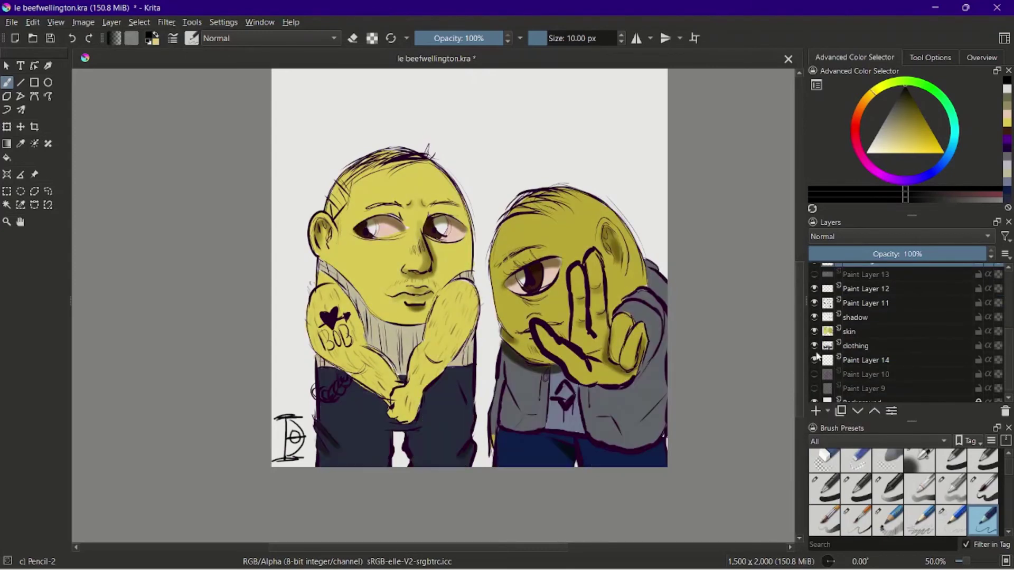
click(814, 303)
click(815, 308)
click(866, 365)
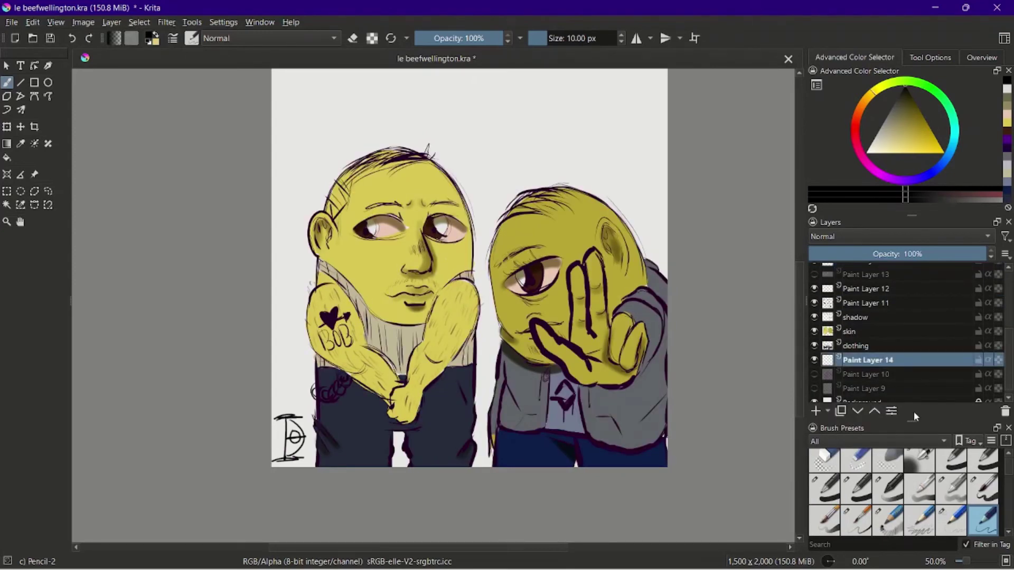
click(888, 489)
click(920, 489)
click(983, 489)
scroll(430, 362, down, 3)
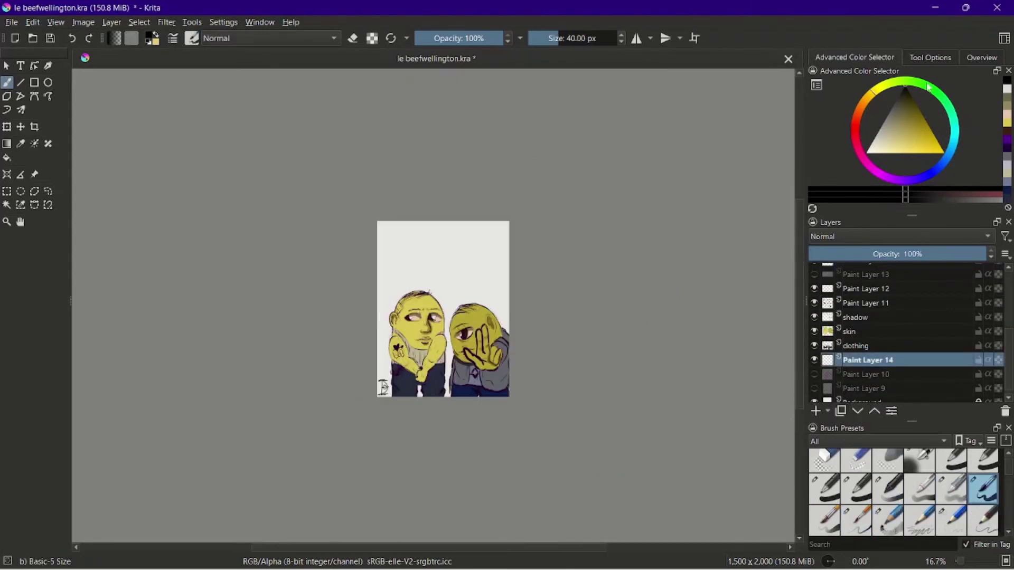
click(981, 58)
drag(378, 322, 452, 257)
key(ctrl+z)
drag(424, 221, 476, 292)
key(ctrl+z)
drag(446, 221, 509, 325)
key(ctrl+z)
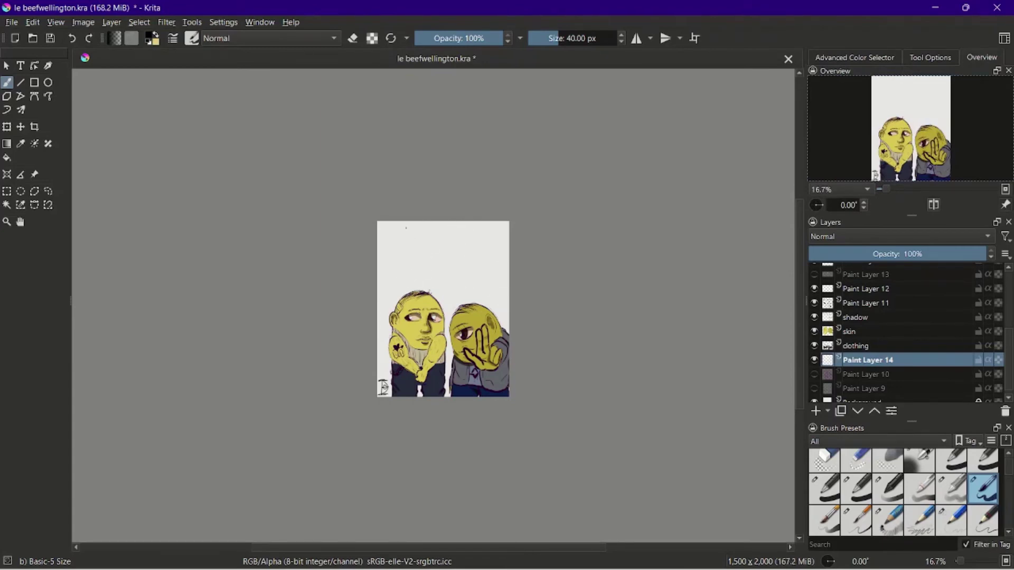
Step: Draw two vertical black lines above the figures and a large V between them as background structure
drag(405, 228, 409, 296)
drag(486, 220, 483, 307)
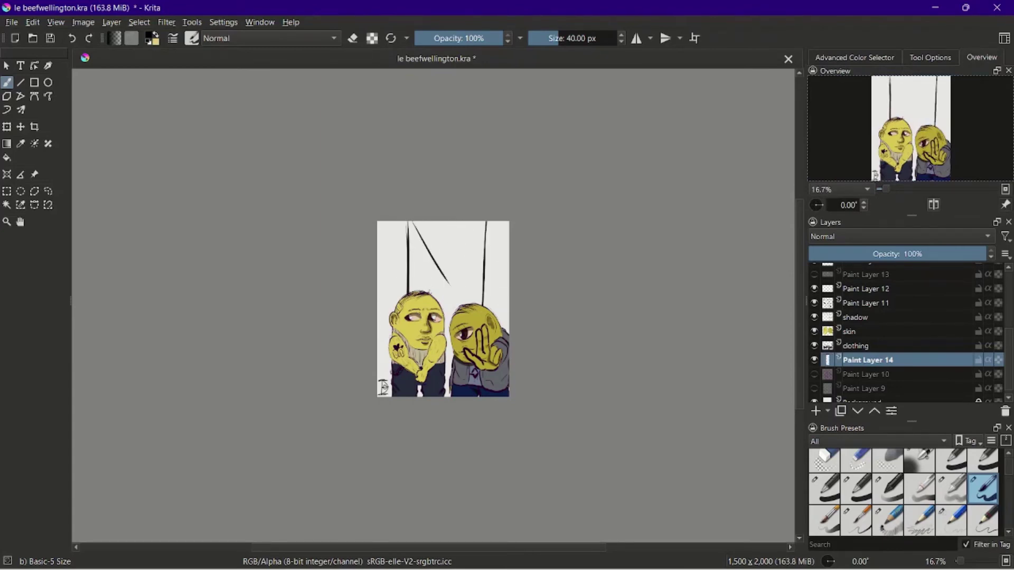
drag(485, 222, 456, 282)
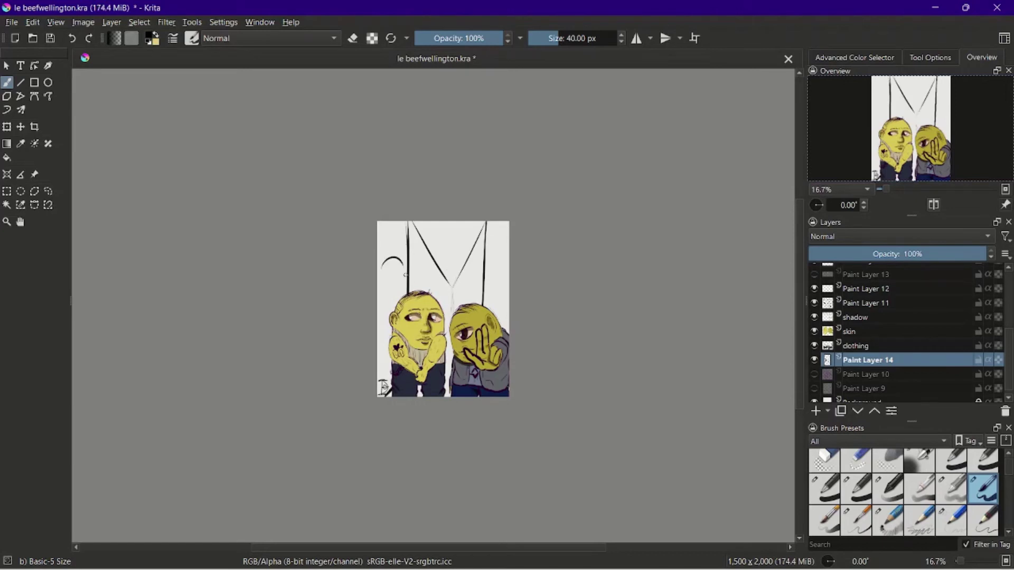
Step: Turn on horizontal mirroring, shift its axis to the V's centre, and sketch symmetrical stone blocks and curling shapes behind the figures
key(m)
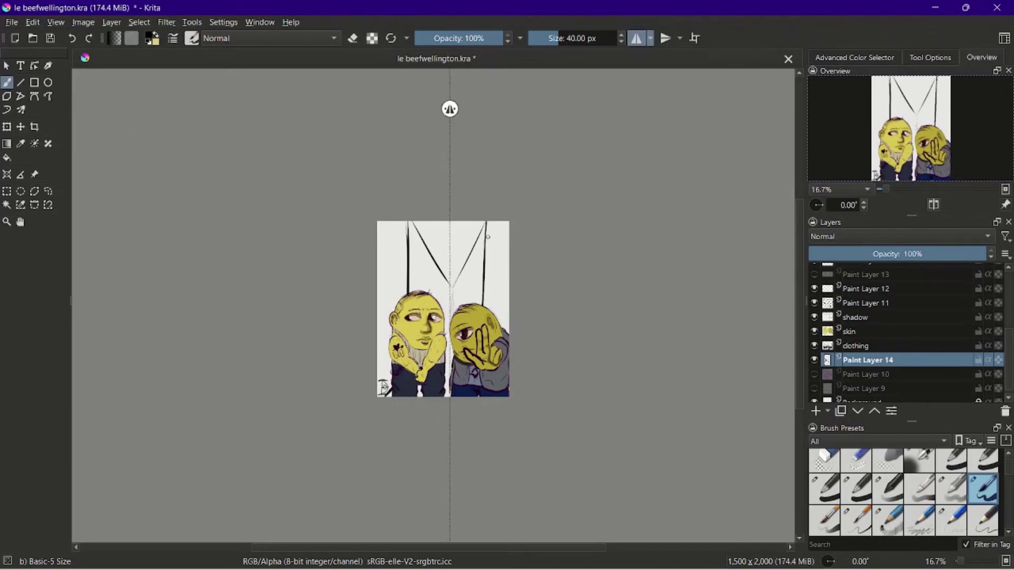
drag(450, 108, 448, 111)
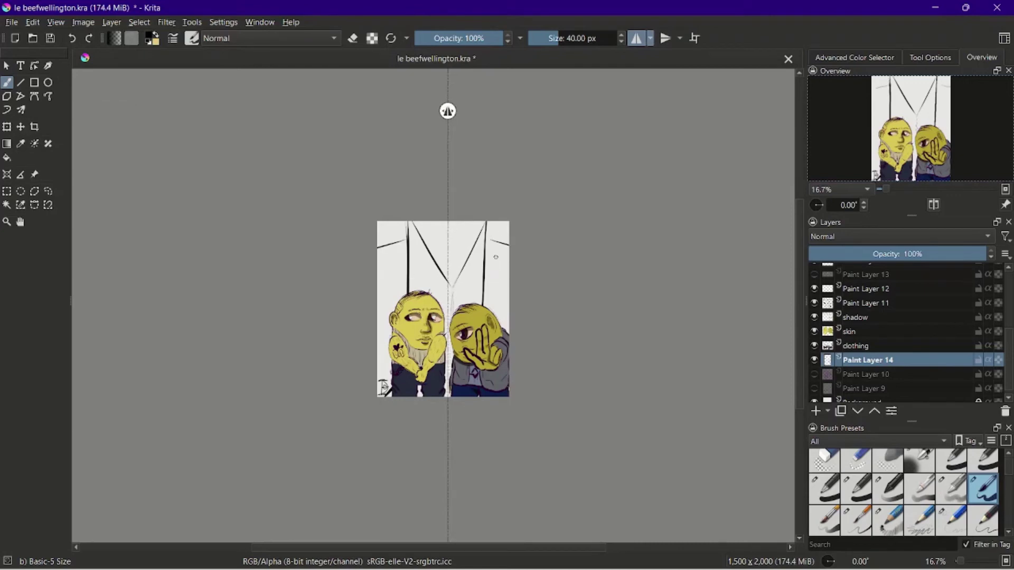
drag(494, 260, 488, 280)
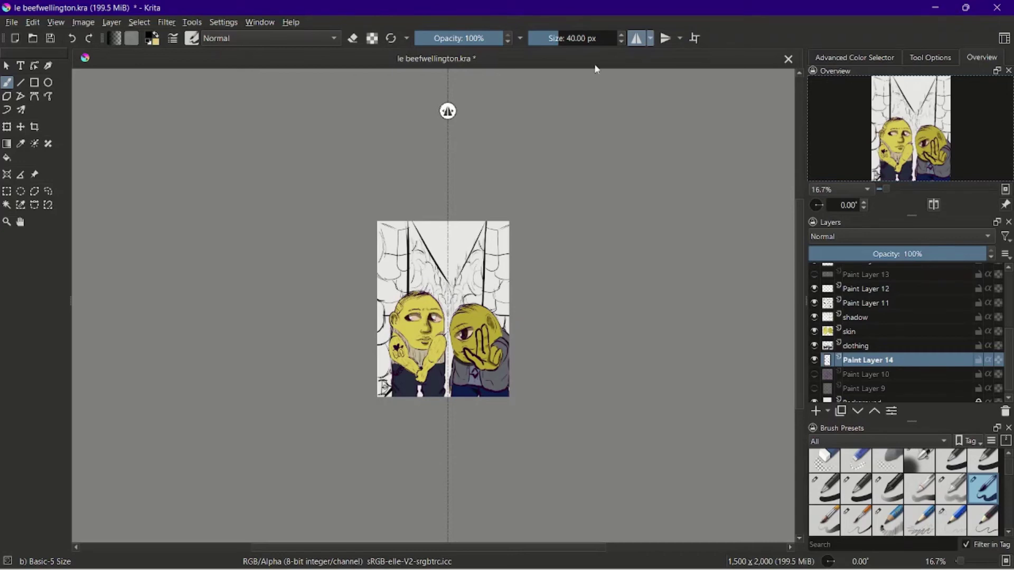
Step: Turn off mirroring, sketch a small lamp on a post inside the V, and choose the Basic-2 Opacity brush
click(636, 38)
drag(435, 241, 435, 253)
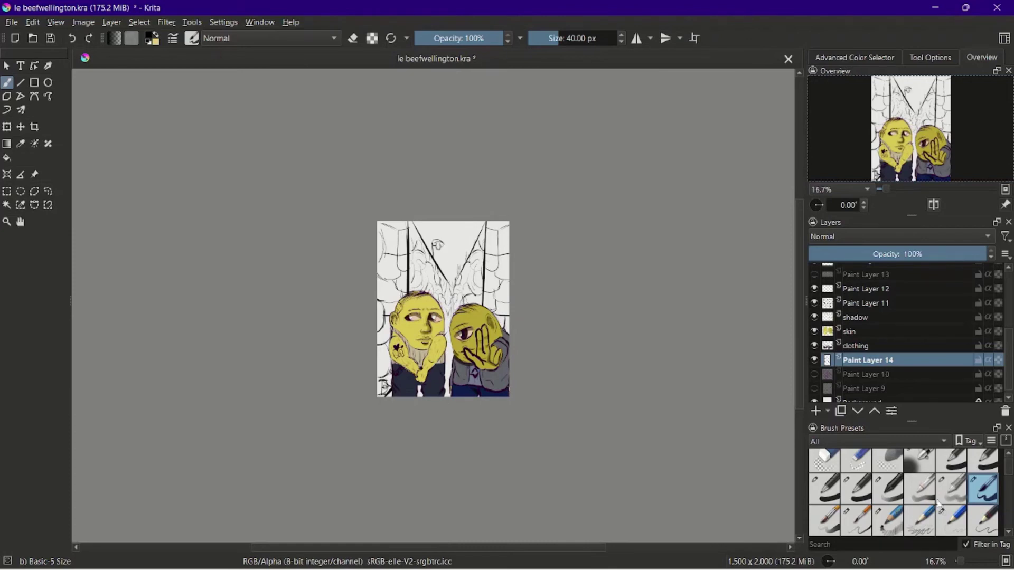
click(888, 489)
scroll(450, 212, up, 5)
click(874, 58)
click(943, 153)
click(946, 158)
drag(380, 408, 380, 424)
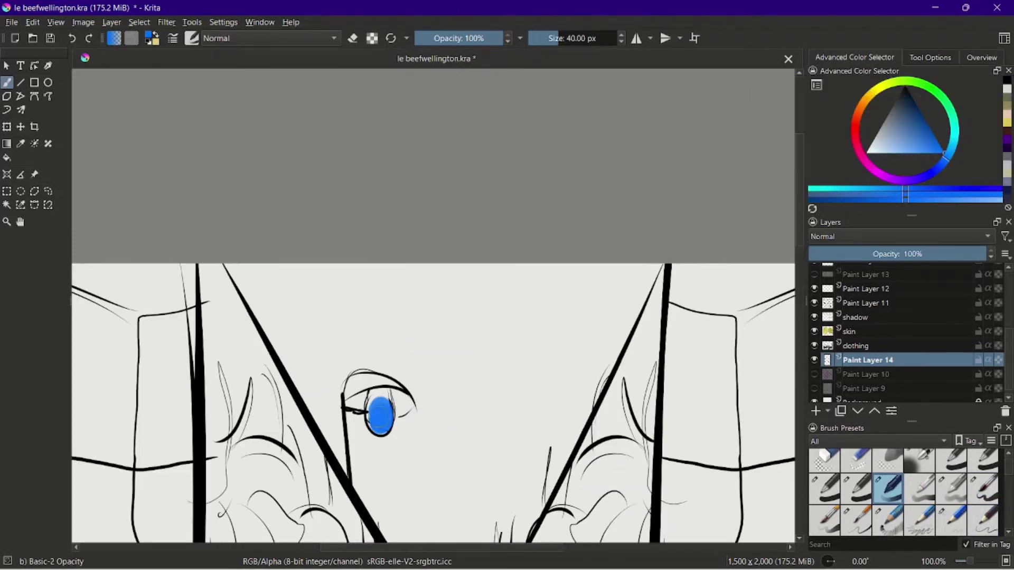
key(ctrl+z)
Step: Add a paint layer beneath Paint Layer 14 and colour the lamp's bulb orange with a touch of yellow
click(866, 375)
click(815, 410)
click(860, 107)
drag(904, 148, 911, 144)
mouse_move(380, 424)
mouse_down()
mouse_move(379, 403)
mouse_move(410, 413)
mouse_move(378, 404)
mouse_up()
click(869, 96)
click(930, 150)
click(936, 189)
scroll(436, 432, down, 1)
drag(437, 431, 447, 244)
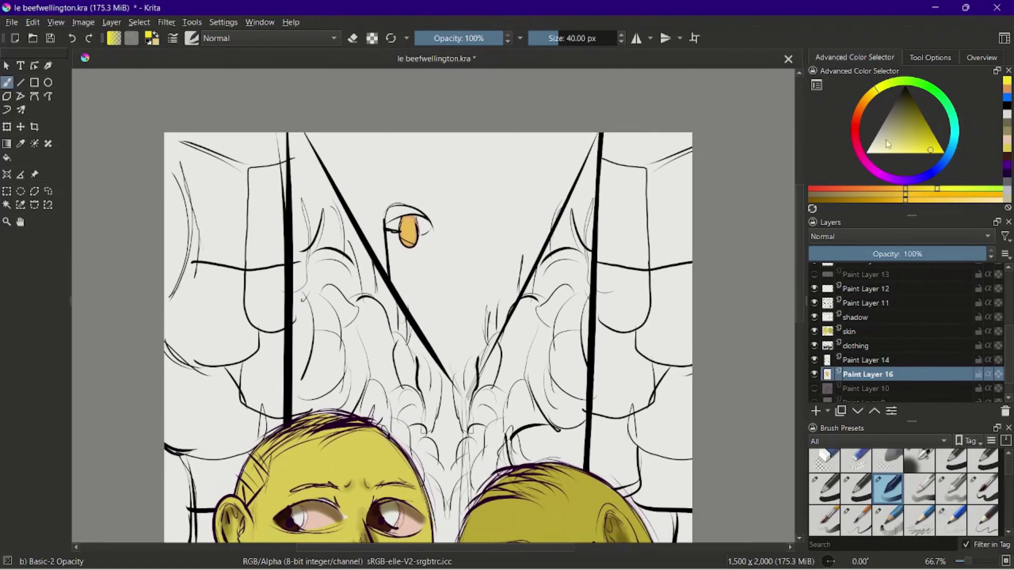
Step: Paint the lamp's shade dark grey and set the brush size to 17.97 px
click(889, 111)
mouse_move(390, 230)
mouse_down()
mouse_move(402, 211)
mouse_move(422, 213)
mouse_up()
click(551, 38)
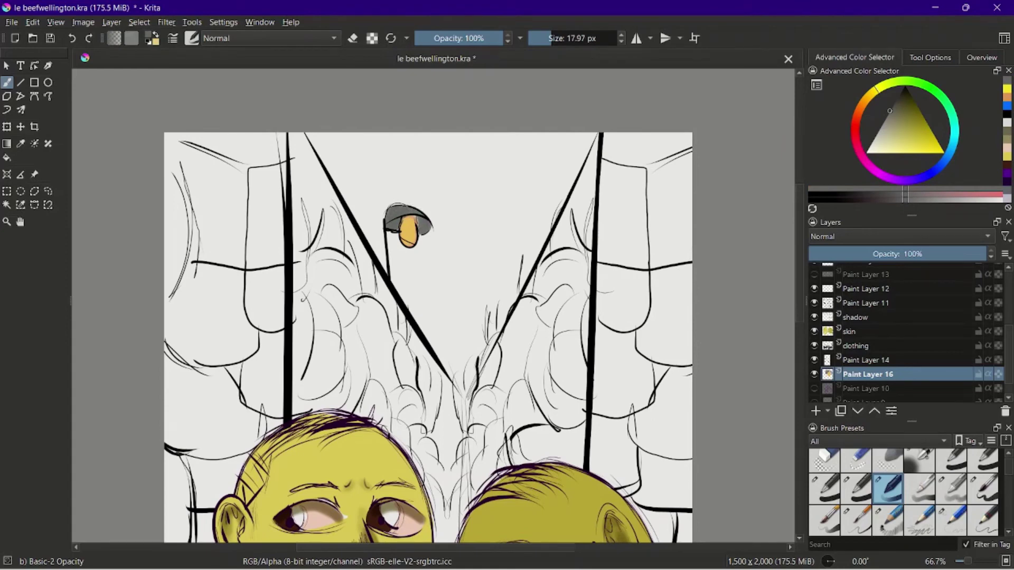
Step: Add a layer beneath the lamp colours and fill the stone walls dark blue-grey with Basic-1 Copy at 258.37 px
key(minus)
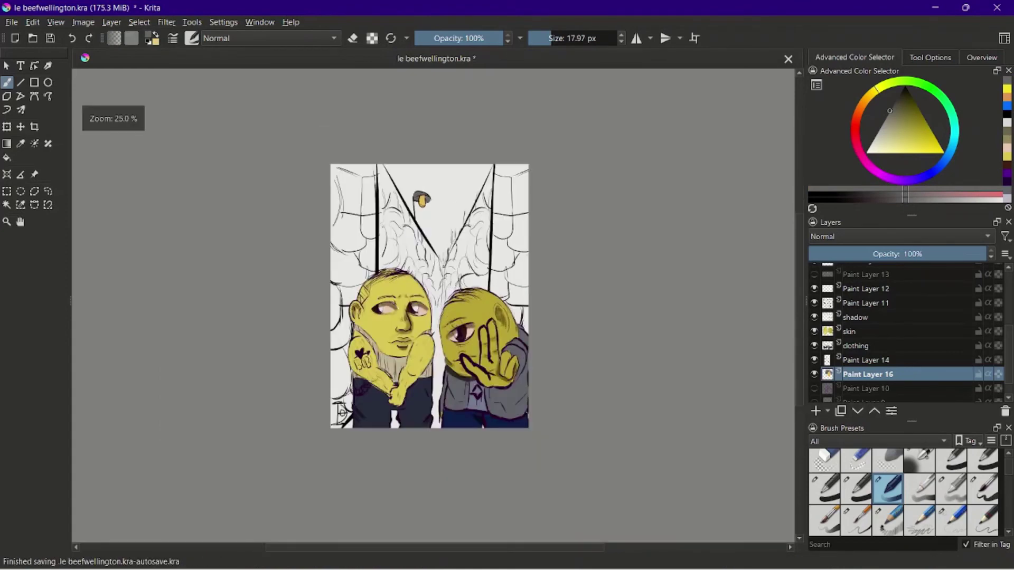
key(Insert)
click(900, 102)
click(951, 148)
click(897, 100)
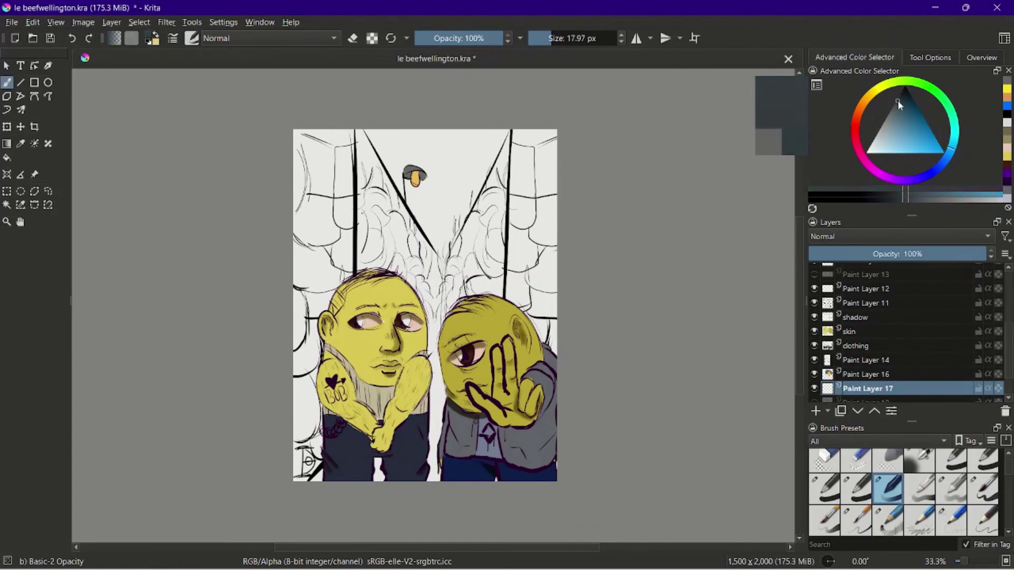
click(856, 489)
click(825, 489)
click(856, 489)
mouse_move(557, 177)
mouse_down()
mouse_move(507, 287)
mouse_move(435, 296)
mouse_move(391, 271)
mouse_move(371, 227)
mouse_move(305, 407)
mouse_move(343, 158)
mouse_move(464, 236)
mouse_move(538, 221)
mouse_move(447, 303)
mouse_move(402, 470)
mouse_up()
click(585, 38)
key(ctrl+z)
key(ctrl+z)
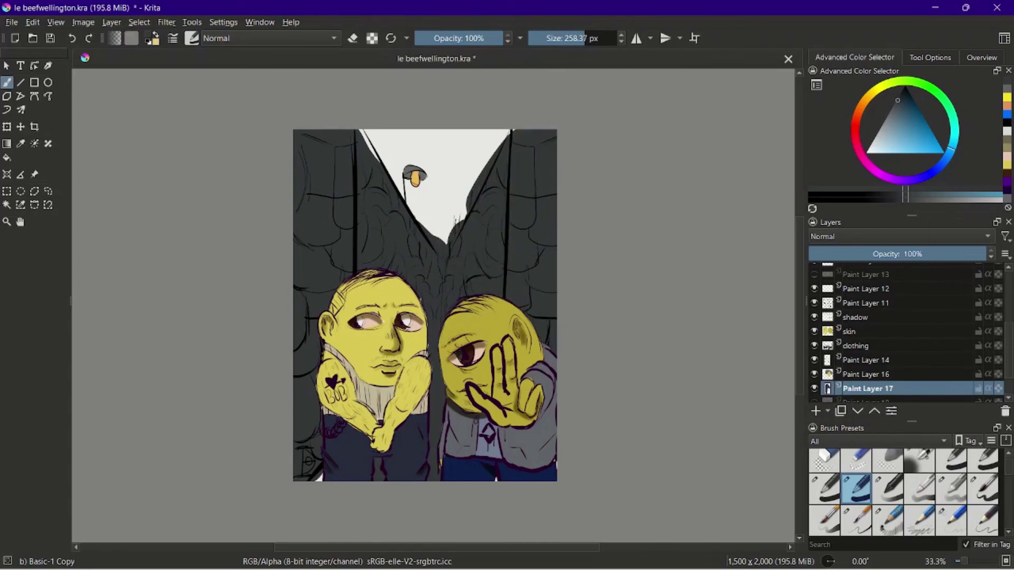
Step: Clean up the wall colour along the V with Basic-5 Size at 40 px and erase stray lines on Paint Layer 14
click(563, 38)
click(983, 489)
key(e)
mouse_move(420, 222)
mouse_down()
mouse_move(433, 240)
mouse_move(504, 140)
mouse_move(486, 170)
mouse_up()
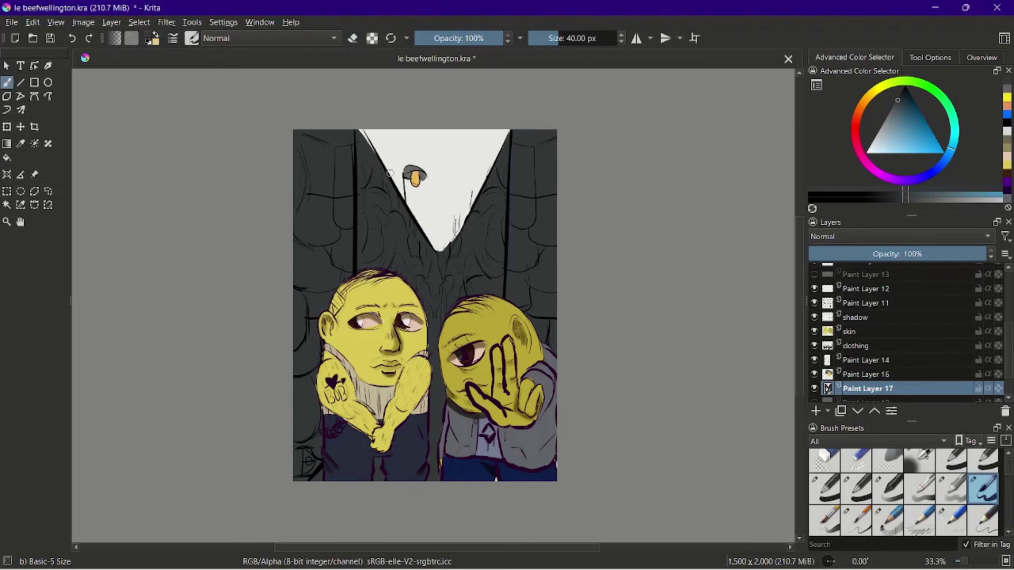
click(888, 362)
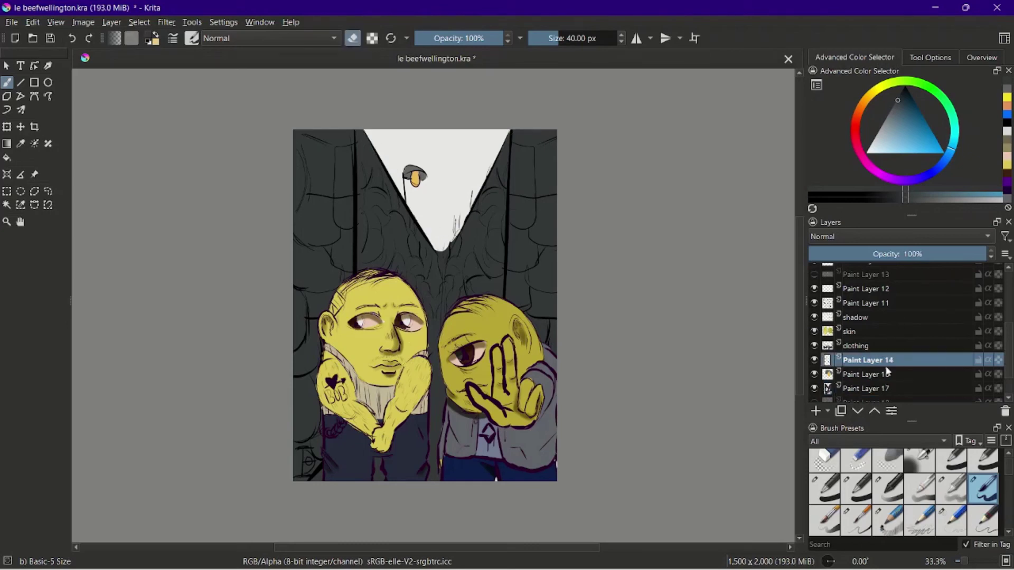
Step: Add a paint layer beneath Paint Layer 17 and fill the sky inside the V with muted purple
click(835, 387)
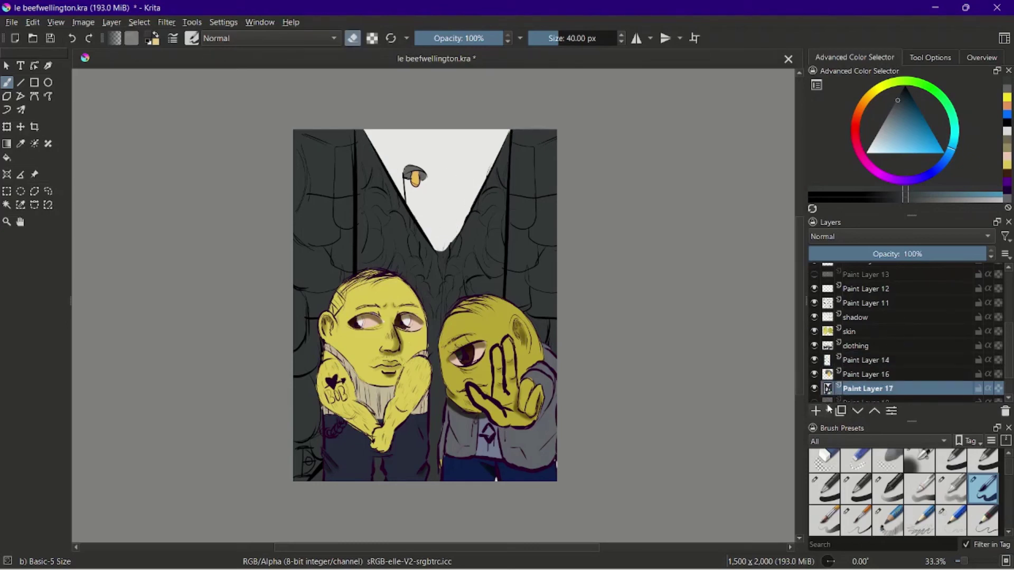
click(878, 401)
click(816, 411)
drag(897, 139, 888, 135)
click(856, 489)
mouse_move(506, 131)
mouse_down()
mouse_move(434, 261)
mouse_move(397, 150)
mouse_move(371, 135)
mouse_move(484, 213)
mouse_move(394, 169)
mouse_move(379, 136)
mouse_up()
key(ctrl+z)
click(909, 180)
click(896, 114)
click(919, 489)
click(983, 489)
Step: Choose a light yellow, show Paint Layer 13 again and make it the active layer
click(866, 368)
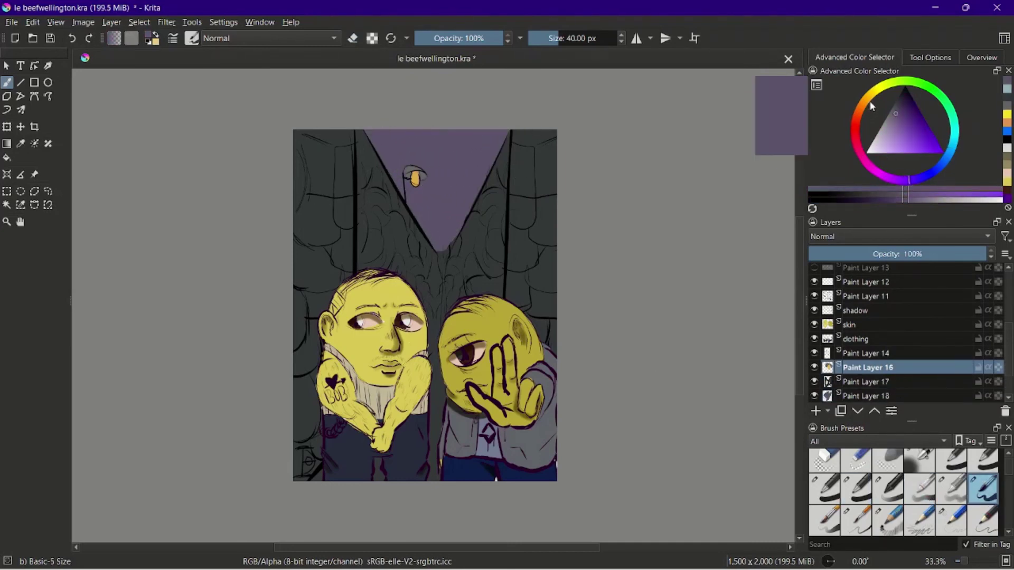
click(884, 85)
click(907, 153)
scroll(885, 371, up, 3)
scroll(885, 369, down, 2)
click(867, 323)
click(815, 324)
click(814, 323)
click(813, 311)
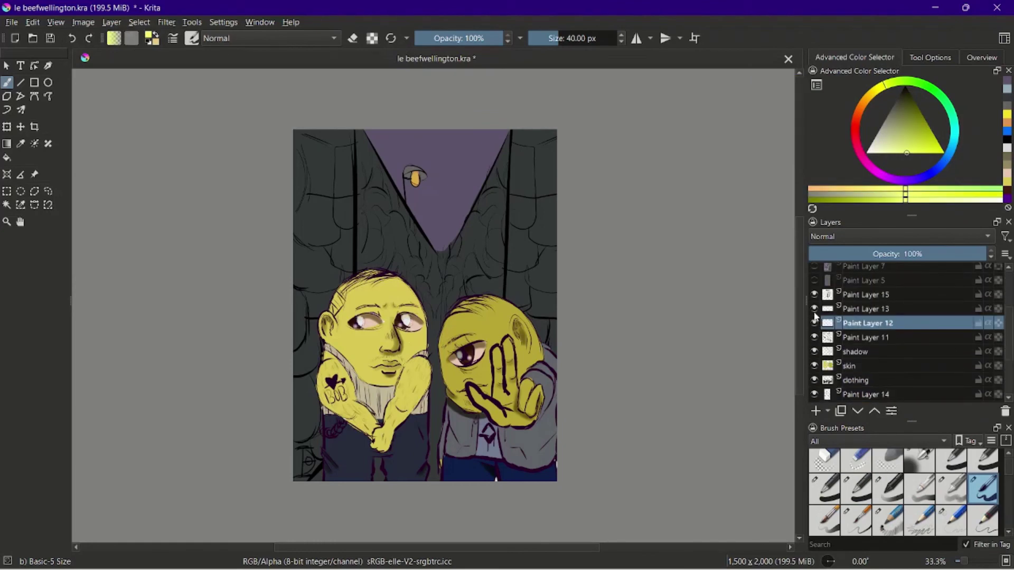
click(877, 309)
Step: Airbrush a yellow glow below the lamp's bulb on Paint Layer 13 with Airbrush Soft at 35.10 px
scroll(508, 189, up, 2)
click(402, 181)
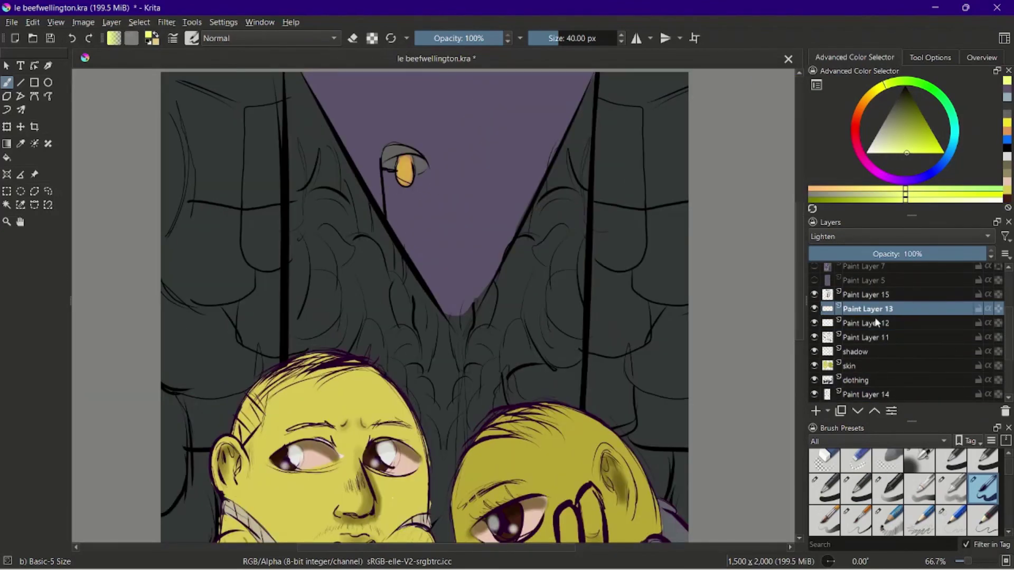
click(921, 458)
mouse_move(404, 171)
mouse_down()
mouse_move(417, 197)
mouse_move(380, 210)
mouse_move(384, 219)
mouse_move(334, 264)
mouse_up()
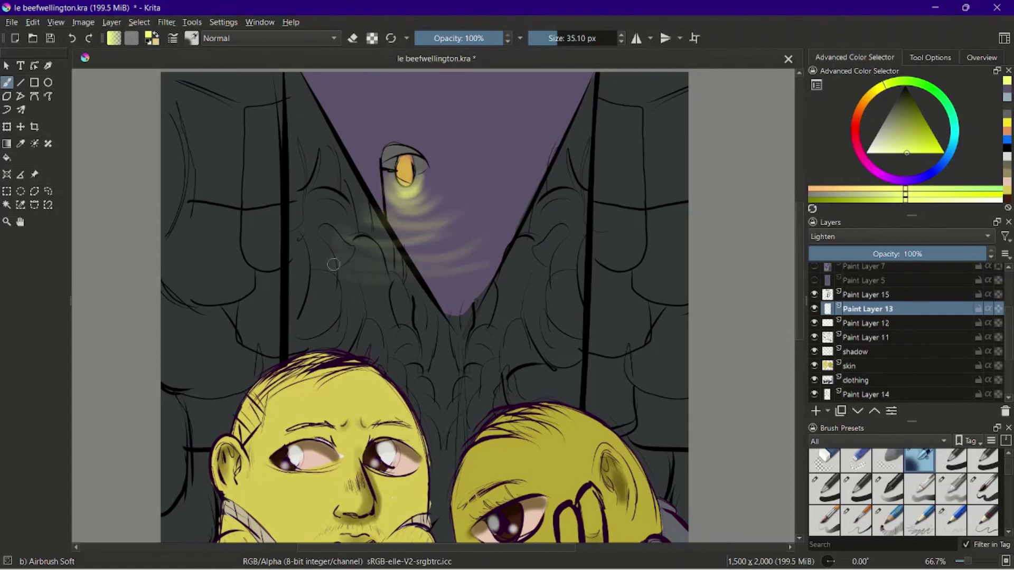
scroll(365, 319, down, 3)
key(ctrl+z)
scroll(389, 275, up, 4)
mouse_move(334, 226)
mouse_down()
mouse_move(382, 278)
mouse_move(394, 312)
mouse_up()
mouse_move(384, 238)
mouse_down()
mouse_move(473, 427)
mouse_move(484, 520)
mouse_up()
key(ctrl+z)
key(ctrl+z)
Step: Add a paint layer above Paint Layer 13 and set its blending mode to Color Dodge
click(816, 411)
click(867, 237)
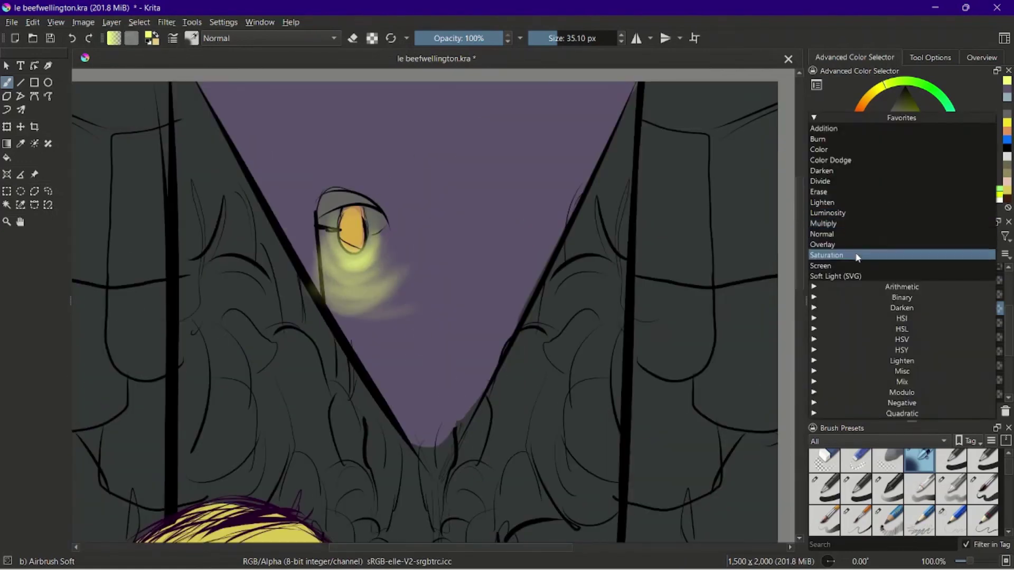
click(856, 256)
click(874, 237)
click(884, 140)
drag(326, 262, 252, 489)
key(ctrl+z)
scroll(280, 496, down, 2)
drag(286, 499, 425, 317)
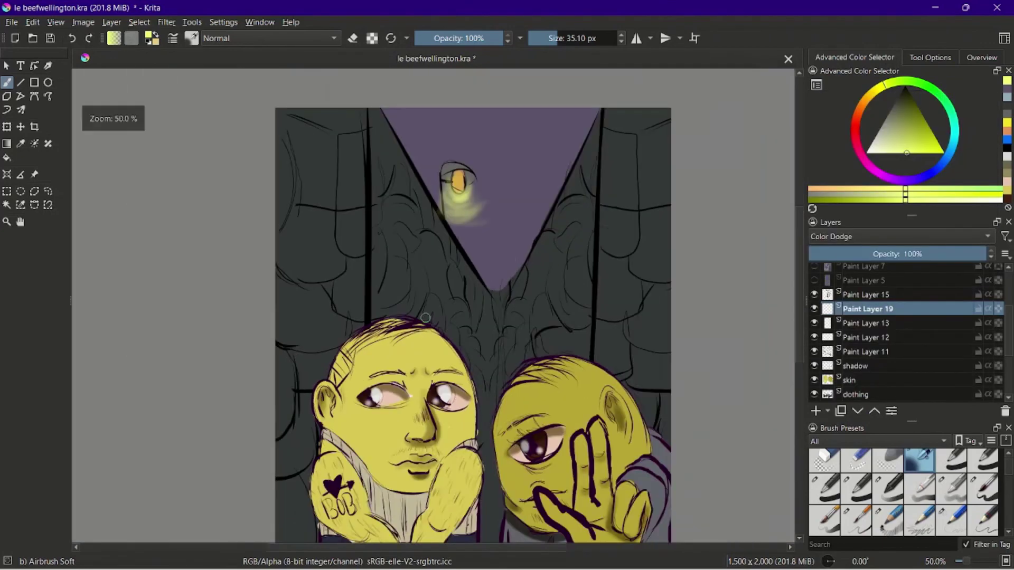
click(868, 497)
mouse_move(463, 190)
mouse_down()
mouse_move(404, 453)
mouse_move(333, 355)
mouse_up()
key(ctrl+z)
key(ctrl+z)
Step: Paint a broad yellow beam of lamplight over the wall and taller figure with a soft brush at 223.81 px
click(960, 493)
mouse_move(427, 244)
mouse_down()
mouse_move(348, 341)
mouse_move(301, 515)
mouse_up()
drag(458, 243, 475, 499)
drag(443, 287, 406, 338)
drag(409, 262, 343, 351)
drag(456, 256, 488, 415)
drag(428, 227, 319, 483)
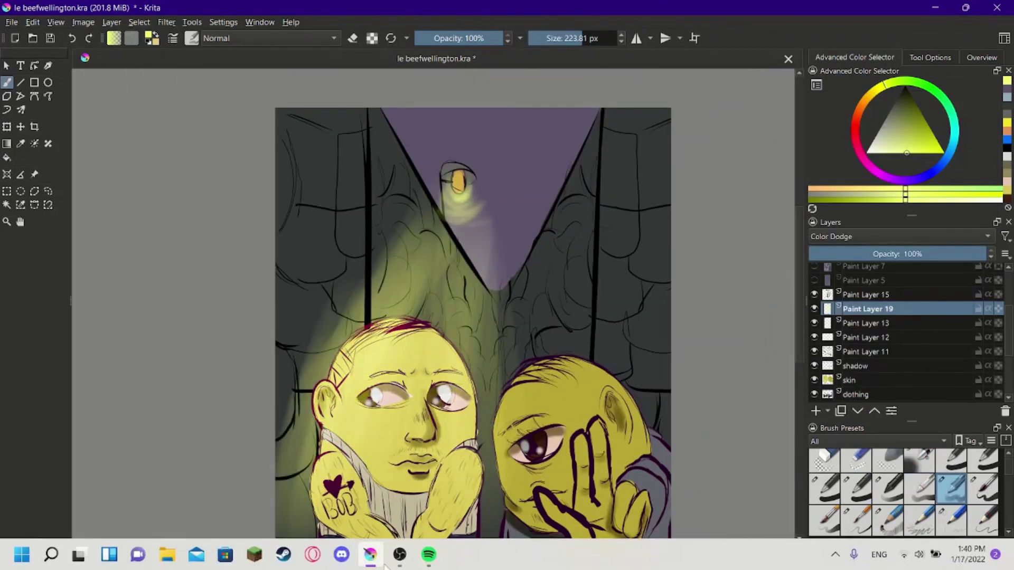
Step: Paint more yellow lamplight fanning out from the lamp over the wall and the taller figure on Paint Layer 19
scroll(620, 333, down, 1)
drag(621, 333, 539, 210)
drag(438, 143, 452, 401)
mouse_move(425, 126)
mouse_down()
mouse_move(417, 206)
mouse_move(367, 406)
mouse_up()
mouse_move(443, 143)
mouse_down()
mouse_move(465, 406)
mouse_move(406, 407)
mouse_up()
mouse_move(417, 138)
mouse_down()
mouse_move(330, 407)
mouse_move(320, 343)
mouse_up()
mouse_move(446, 143)
mouse_down()
mouse_move(473, 290)
mouse_move(346, 217)
mouse_up()
drag(443, 143, 485, 409)
Step: Erase excess lamplight from the outer edge of the beam and between the two figures
key(e)
drag(431, 158, 425, 264)
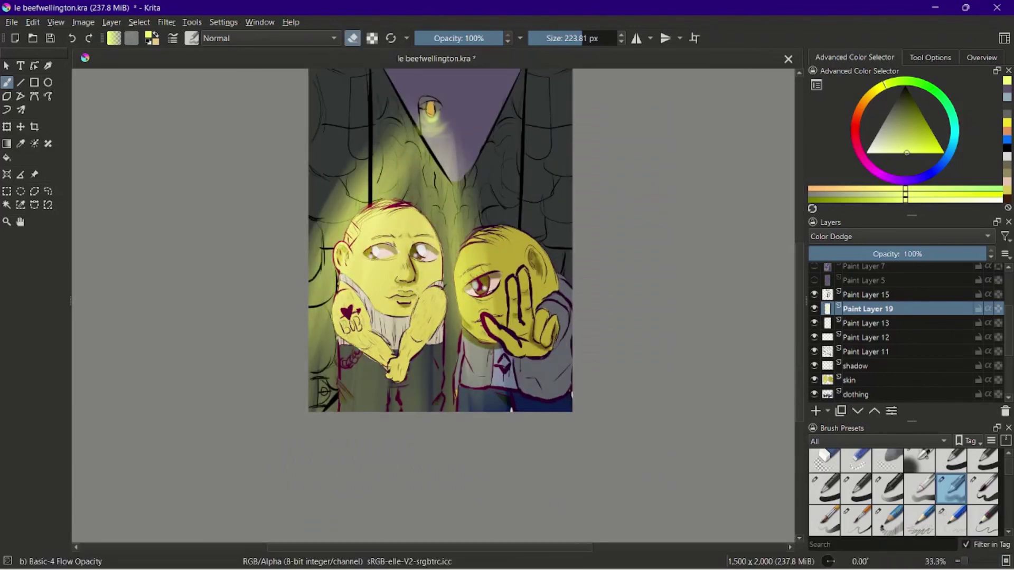
drag(398, 161, 319, 333)
drag(394, 166, 325, 312)
drag(441, 163, 451, 332)
drag(394, 177, 322, 353)
drag(359, 190, 319, 359)
Step: Paint another soft yellow lamplight stroke from below the lamp down over the taller figure
key(e)
drag(422, 177, 409, 386)
scroll(379, 507, down, 1)
scroll(428, 498, up, 2)
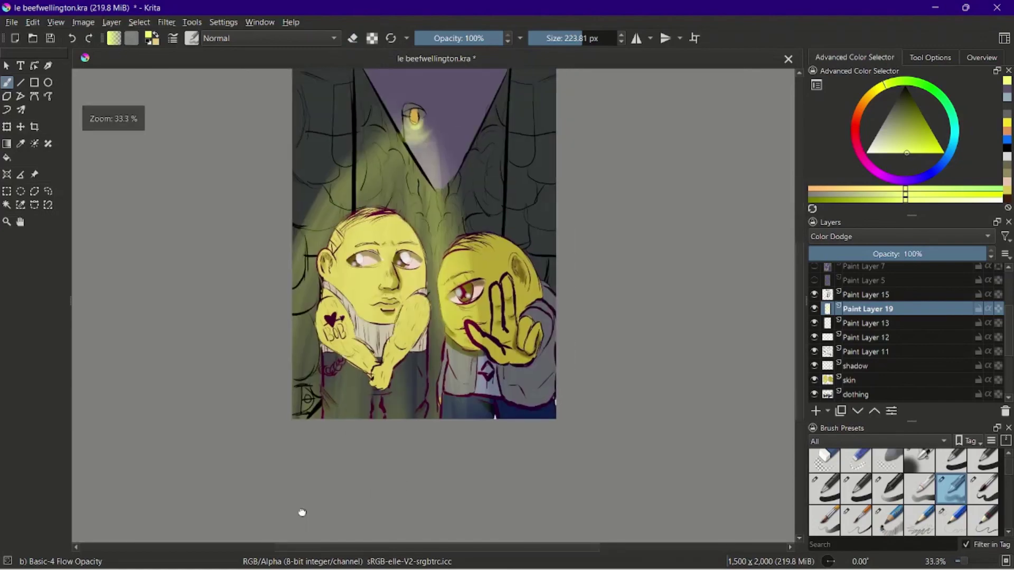
scroll(452, 498, down, 2)
scroll(450, 475, up, 3)
scroll(496, 475, down, 3)
scroll(491, 465, up, 1)
Step: Erase lamplight diagonally from below the lamp down to the wall beside the taller figure
key(e)
mouse_move(414, 153)
mouse_down()
mouse_move(335, 285)
mouse_move(330, 320)
mouse_up()
scroll(423, 317, down, 1)
scroll(422, 317, up, 1)
key(e)
Step: Shade the shorter figure's head, hand and jacket in black on the shadow layer with a 60.64 px brush
click(906, 87)
click(875, 367)
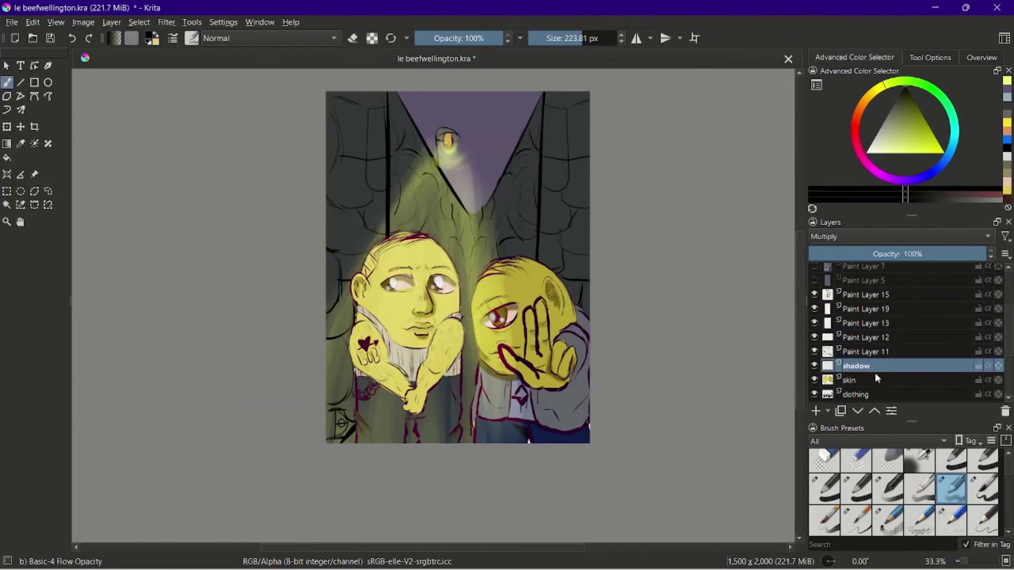
click(572, 39)
mouse_move(525, 267)
mouse_down()
mouse_move(580, 341)
mouse_move(576, 422)
mouse_move(579, 351)
mouse_move(520, 271)
mouse_up()
click(563, 38)
drag(547, 331, 547, 372)
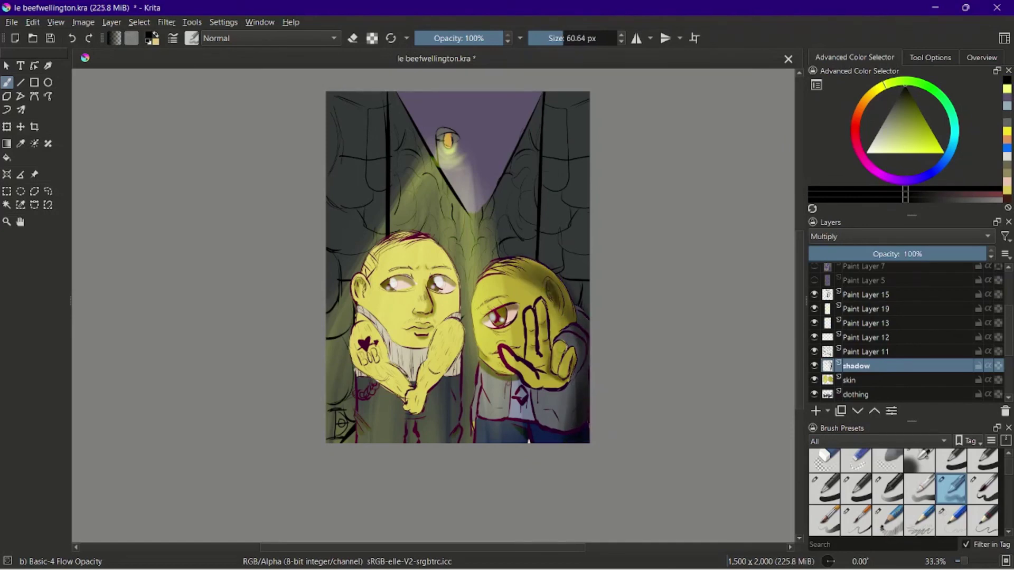
drag(531, 317, 531, 352)
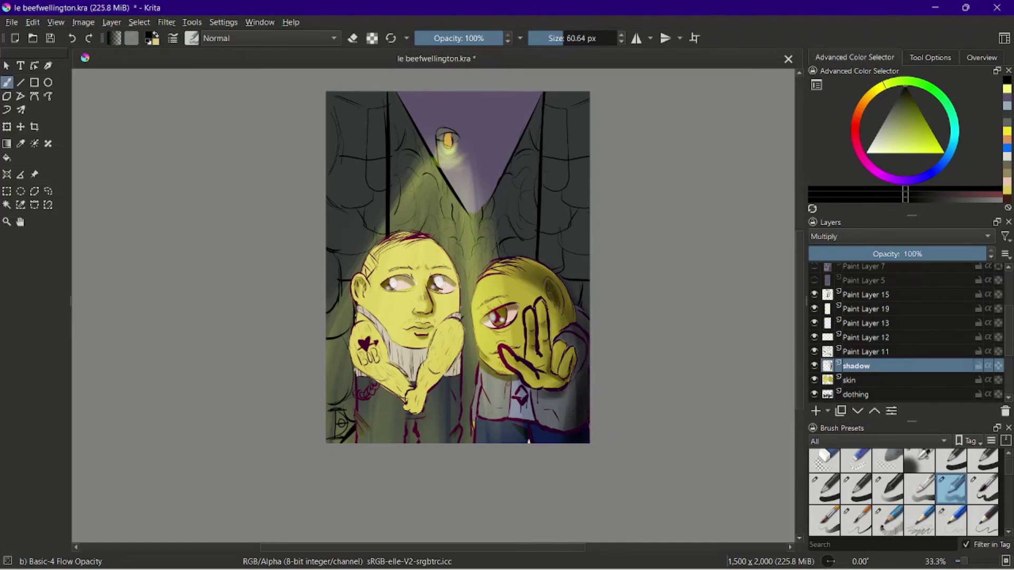
scroll(509, 346, up, 2)
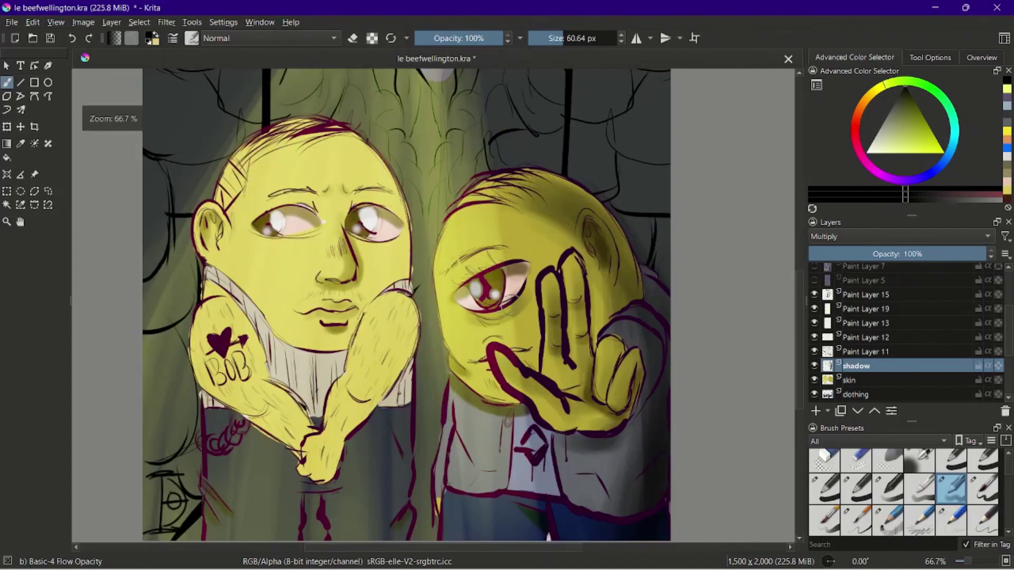
scroll(509, 296, down, 2)
Step: Make the clothing layer active and choose a pale yellow with the Basic-1 brush at a larger size
click(865, 309)
click(861, 380)
click(865, 394)
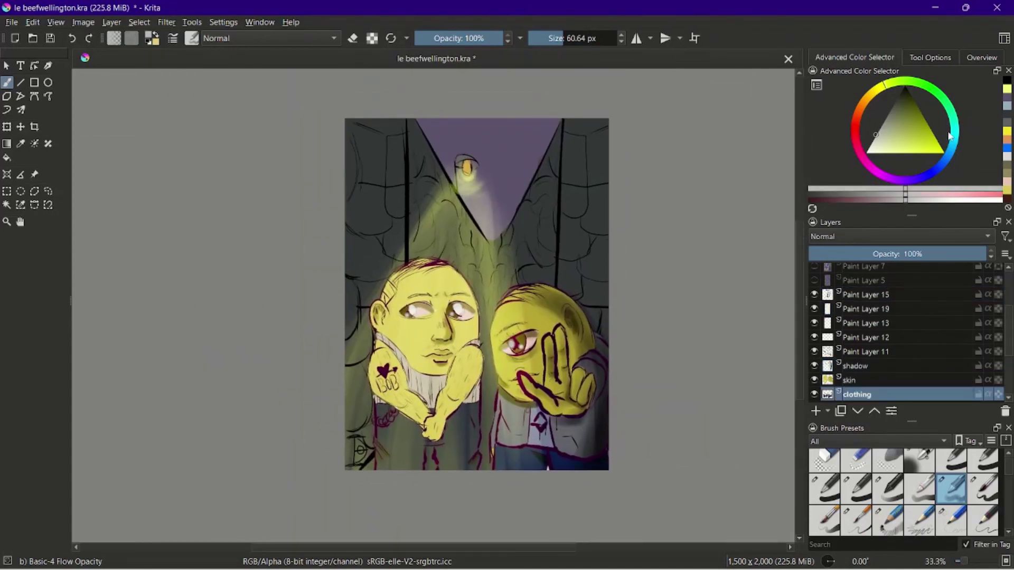
click(952, 136)
click(893, 107)
click(878, 87)
drag(892, 125, 892, 147)
click(833, 494)
click(569, 38)
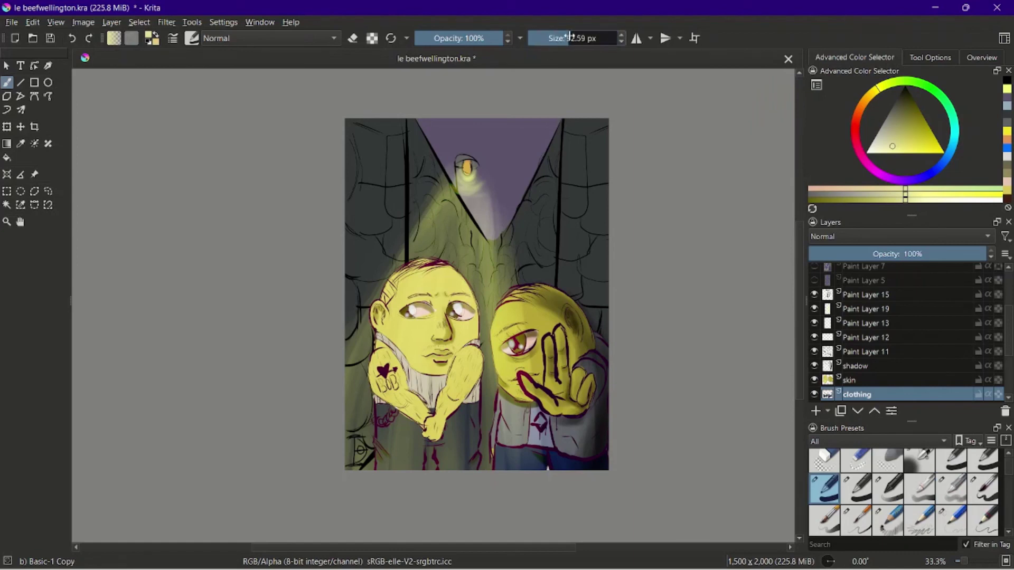
Step: Dot pale yellow stars across the purple sky around the lamp, switch to Pencil-2 at 10.00 px and save the drawing
click(458, 136)
click(473, 142)
click(508, 135)
click(500, 165)
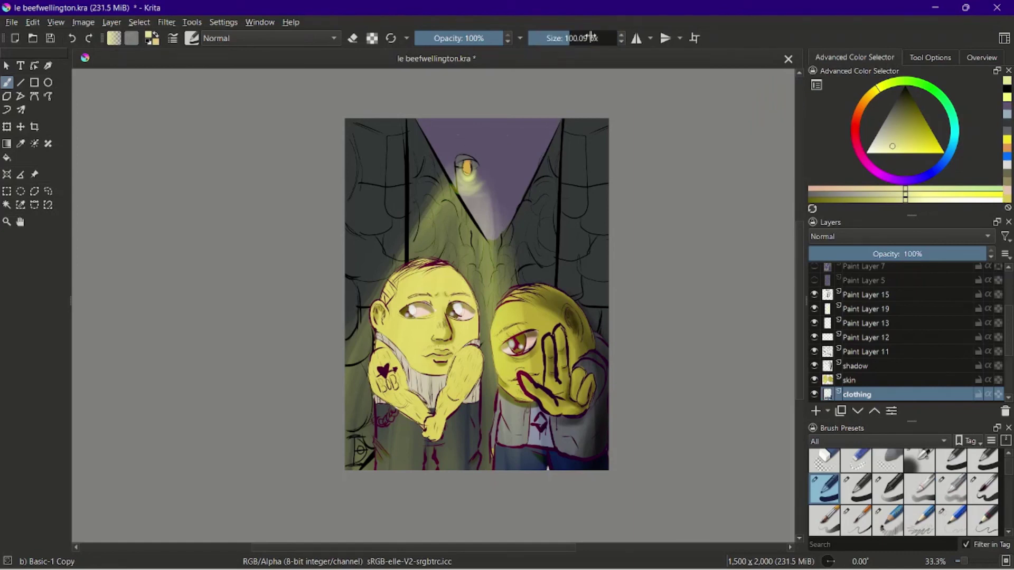
drag(590, 37, 616, 38)
click(459, 131)
click(452, 148)
drag(486, 148, 490, 148)
drag(524, 146, 529, 144)
click(539, 134)
click(983, 520)
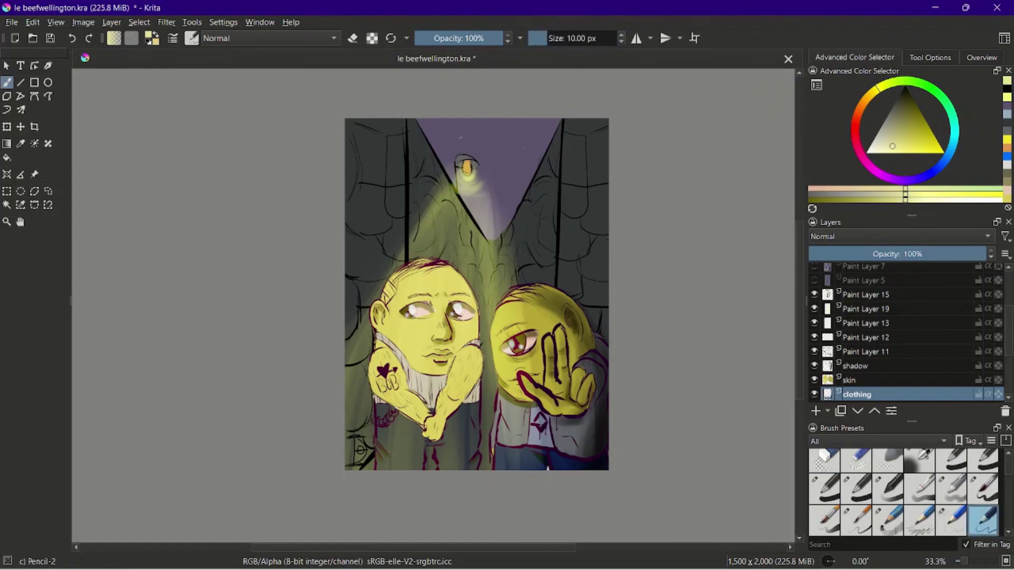
key(ctrl+s)
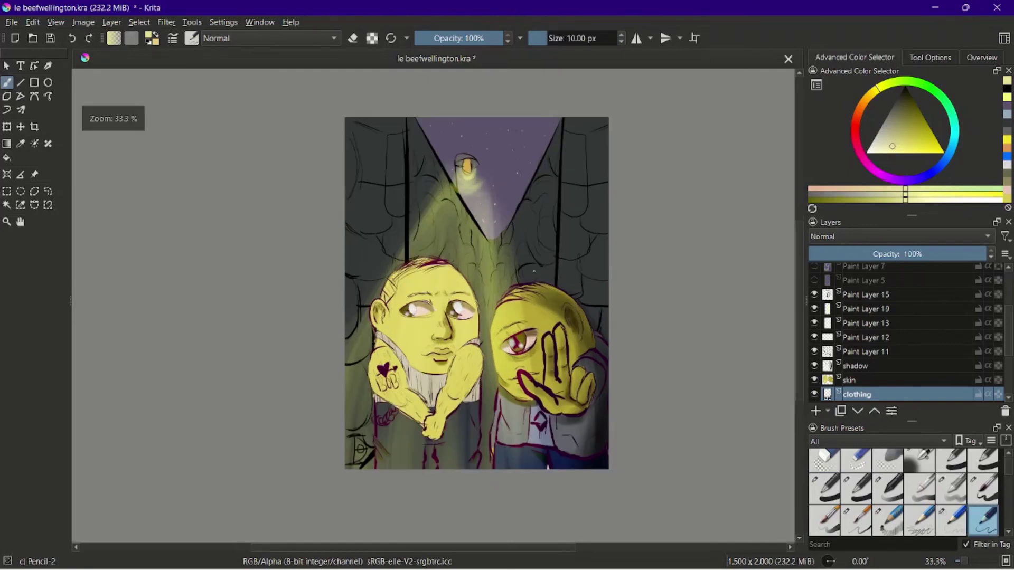